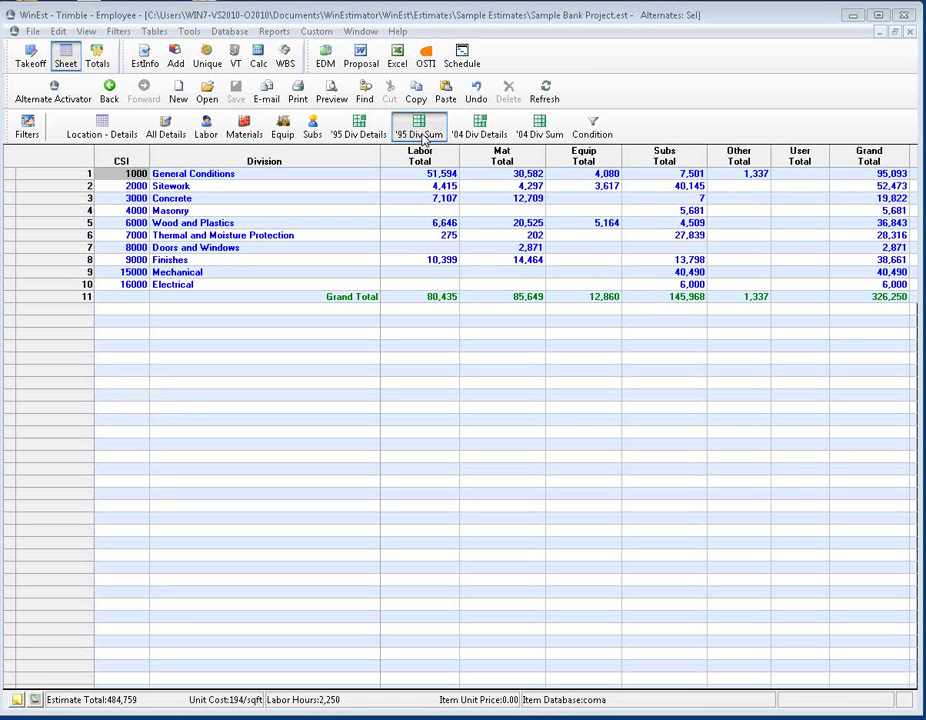
# Step: Review the estimate grouped by 2004 division, then the material, equipment and all-detail cost views
pyautogui.click(486, 137)
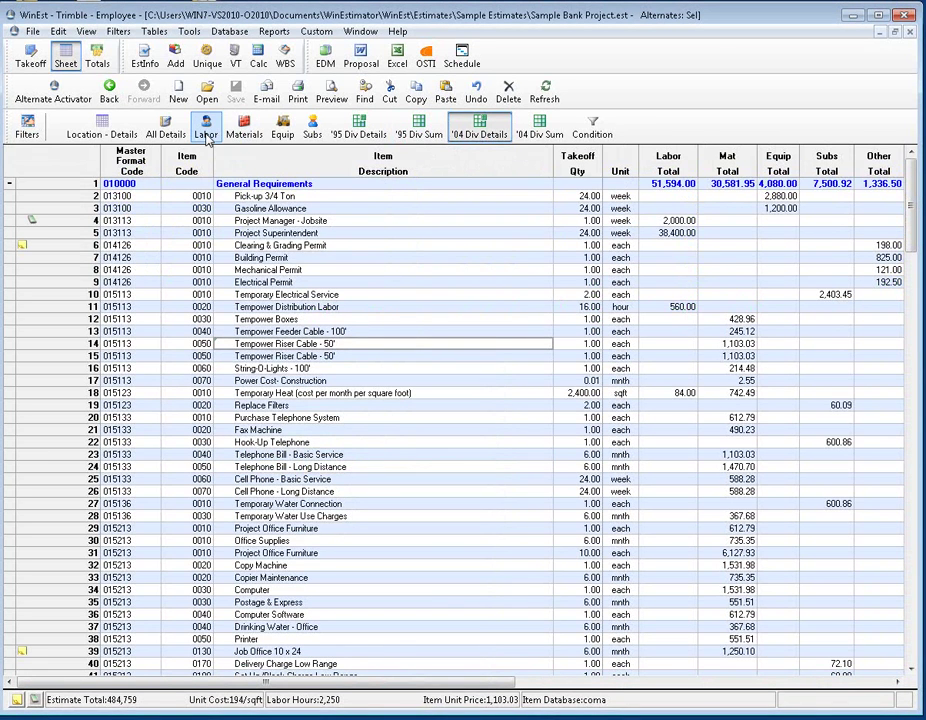
pyautogui.click(246, 133)
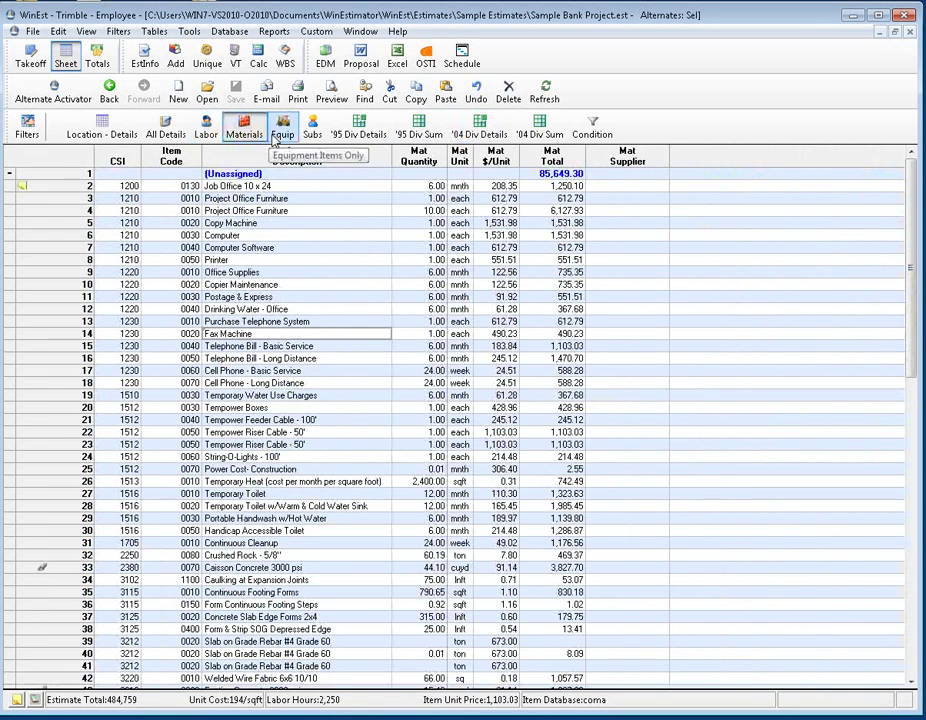
pyautogui.click(276, 136)
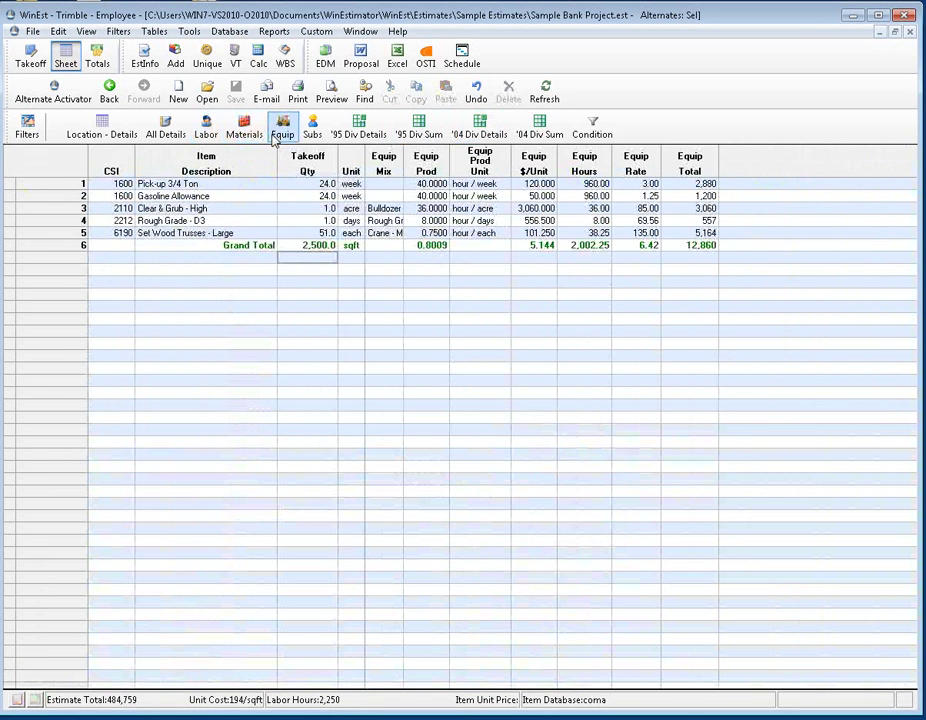
pyautogui.click(170, 134)
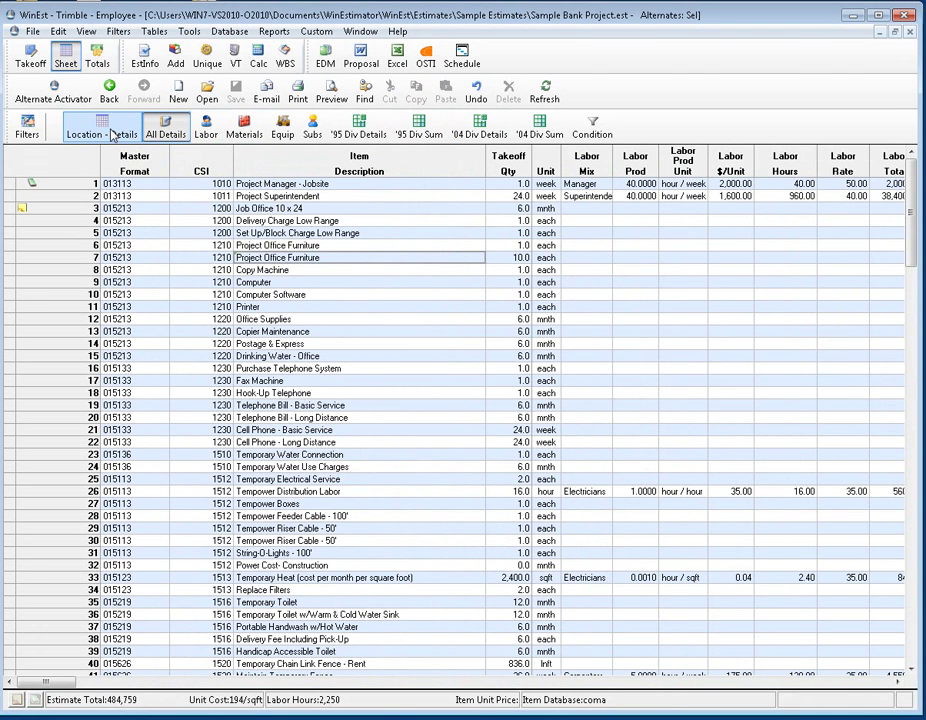
# Step: In the takeoff view, set the second Millwork Package quantity on row 186 to 6,000 lsum
pyautogui.click(33, 62)
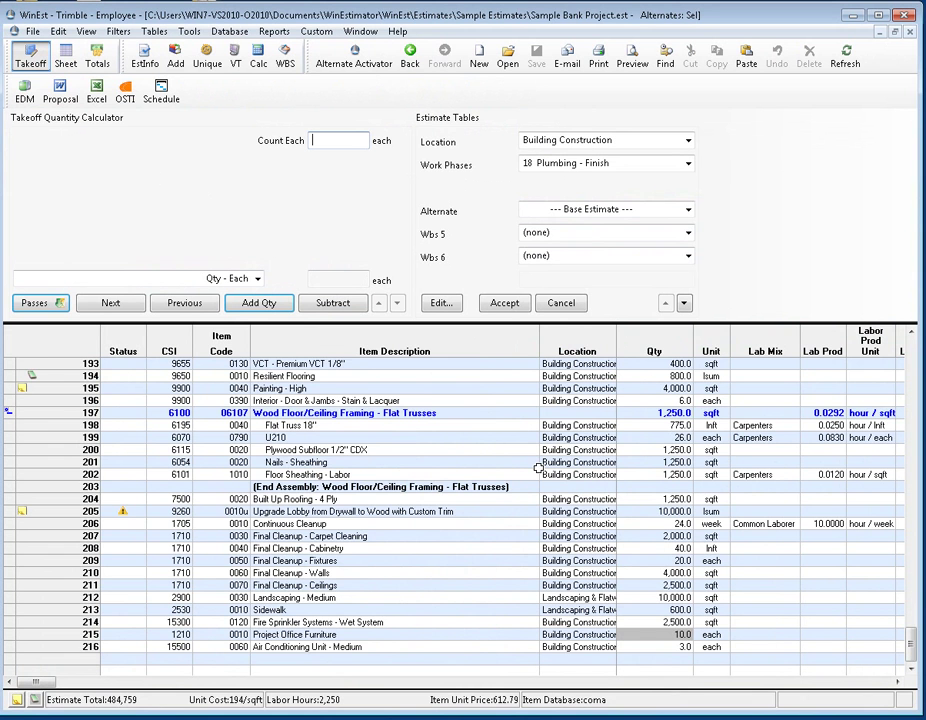
pyautogui.moveTo(910, 640); pyautogui.dragTo(910, 605)
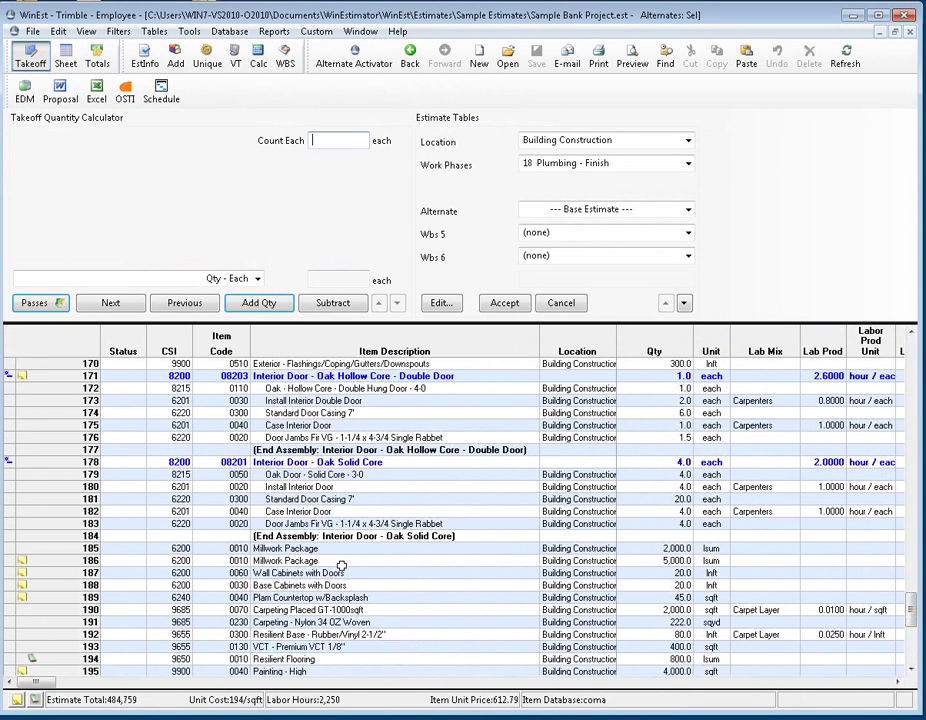
pyautogui.click(290, 561)
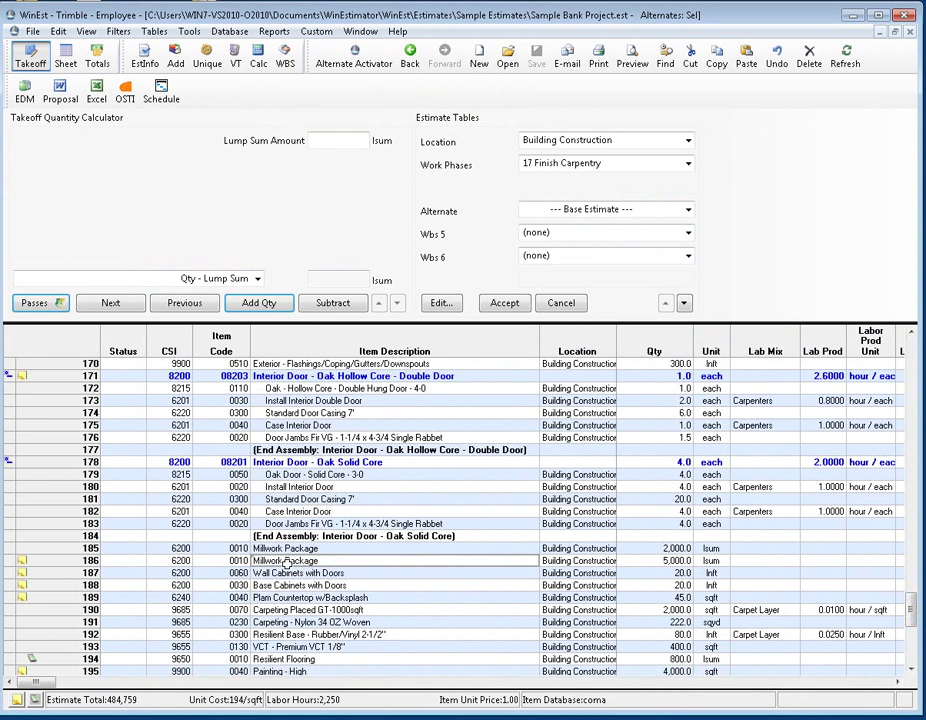
pyautogui.click(680, 563)
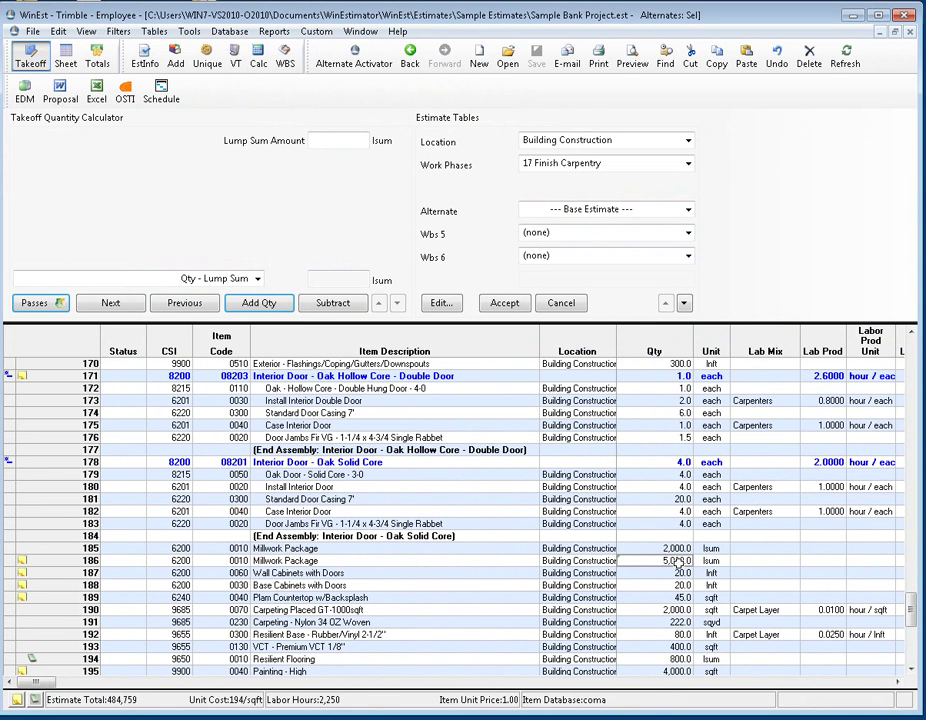
pyautogui.write('6000')
pyautogui.click(690, 572)
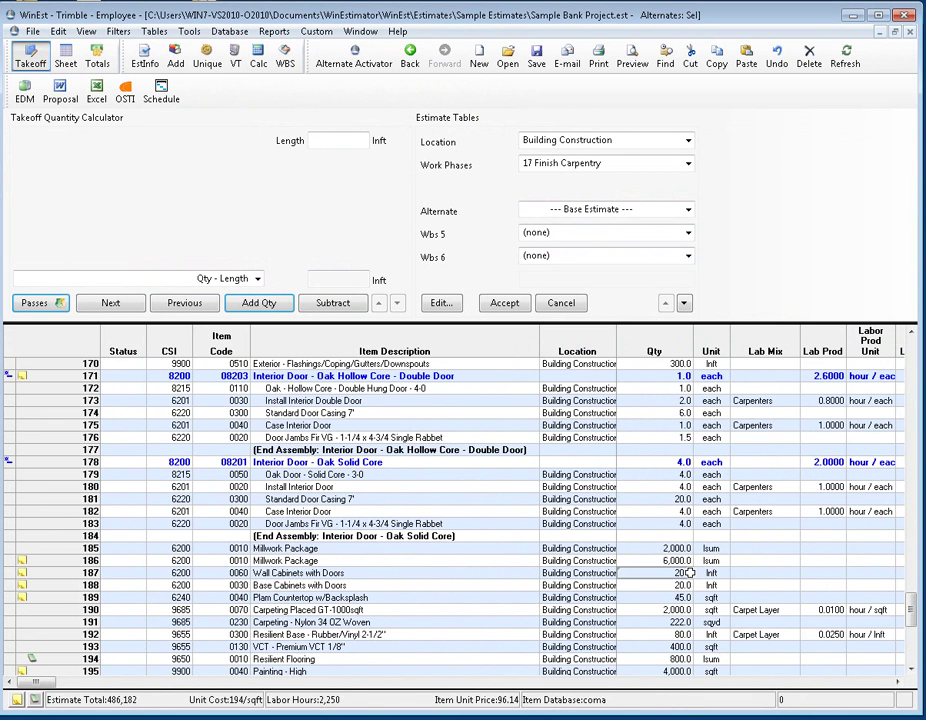
# Step: Use Modify with the Add Percentage method and a value of 10 to raise the Millwork quantity to 6,600
pyautogui.rightClick(683, 563)
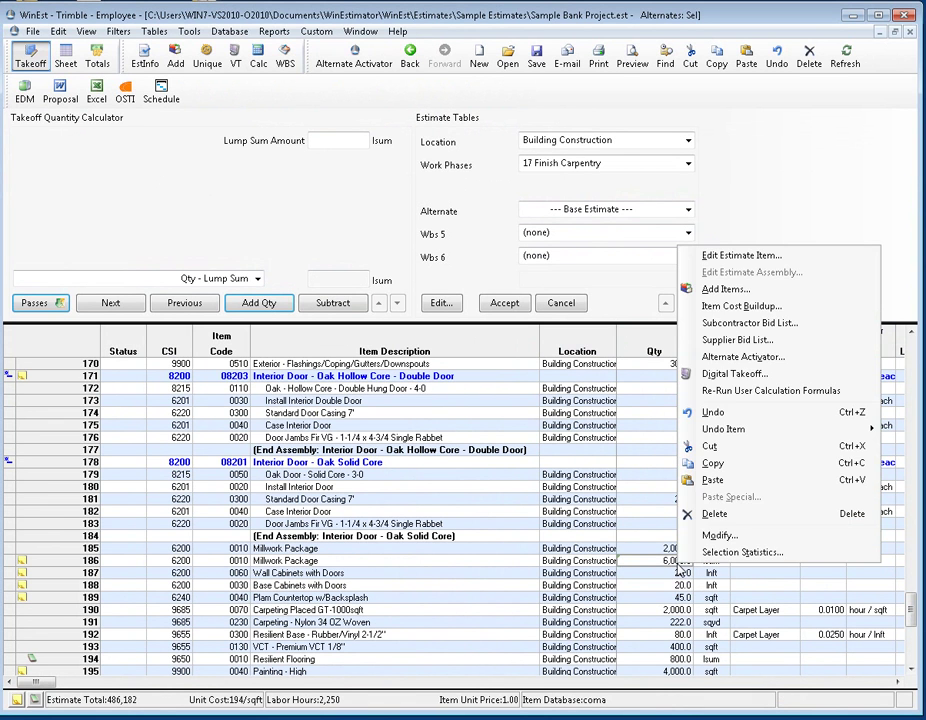
pyautogui.click(720, 535)
pyautogui.click(521, 336)
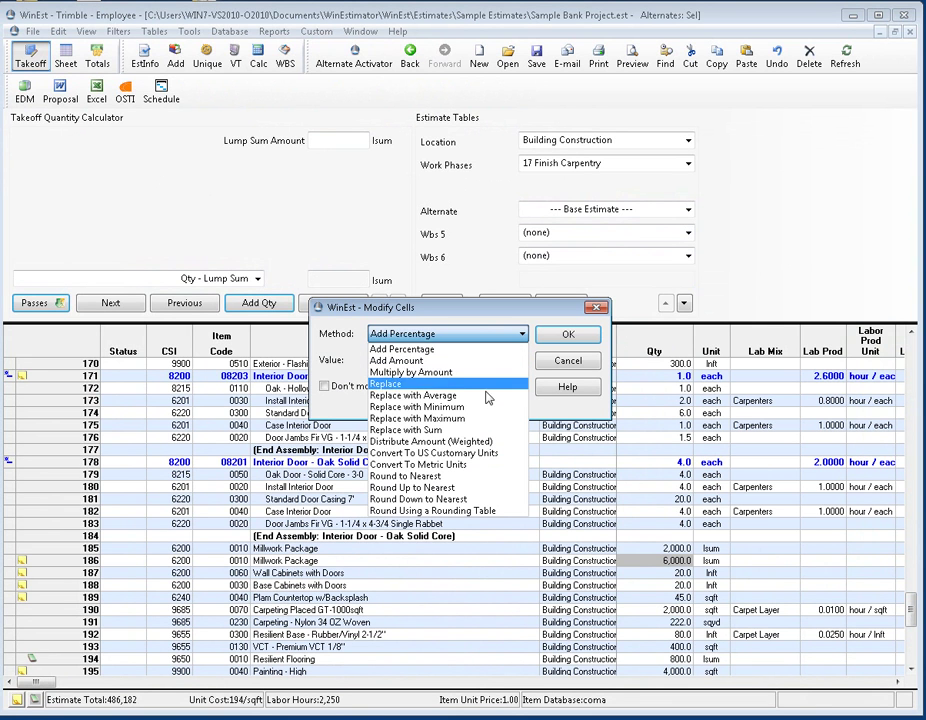
pyautogui.click(488, 350)
pyautogui.click(462, 364)
pyautogui.write('10')
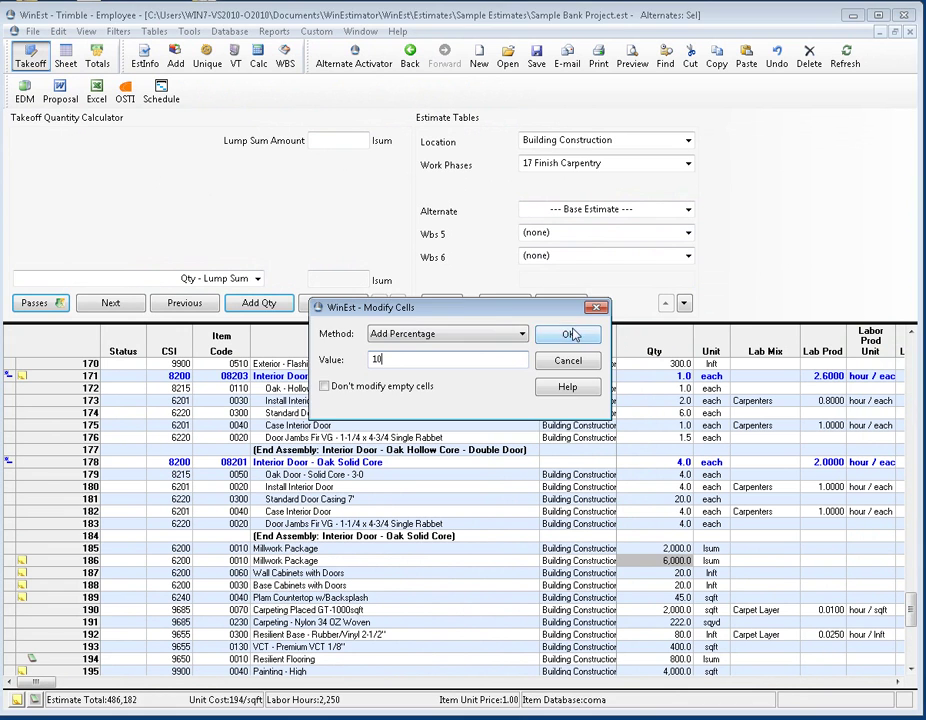
pyautogui.click(568, 334)
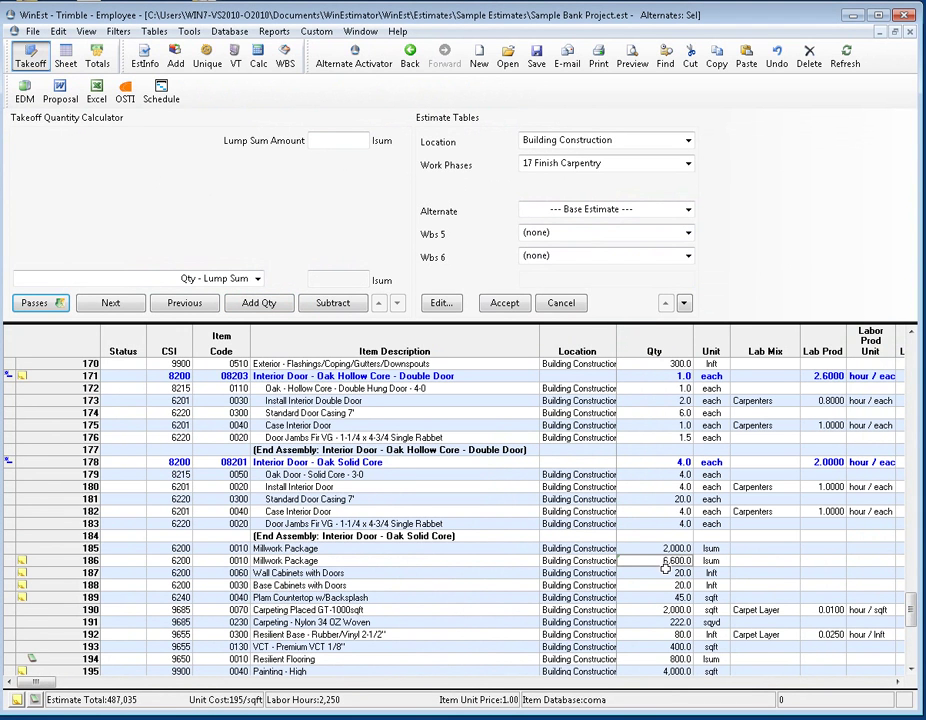
pyautogui.click(58, 32)
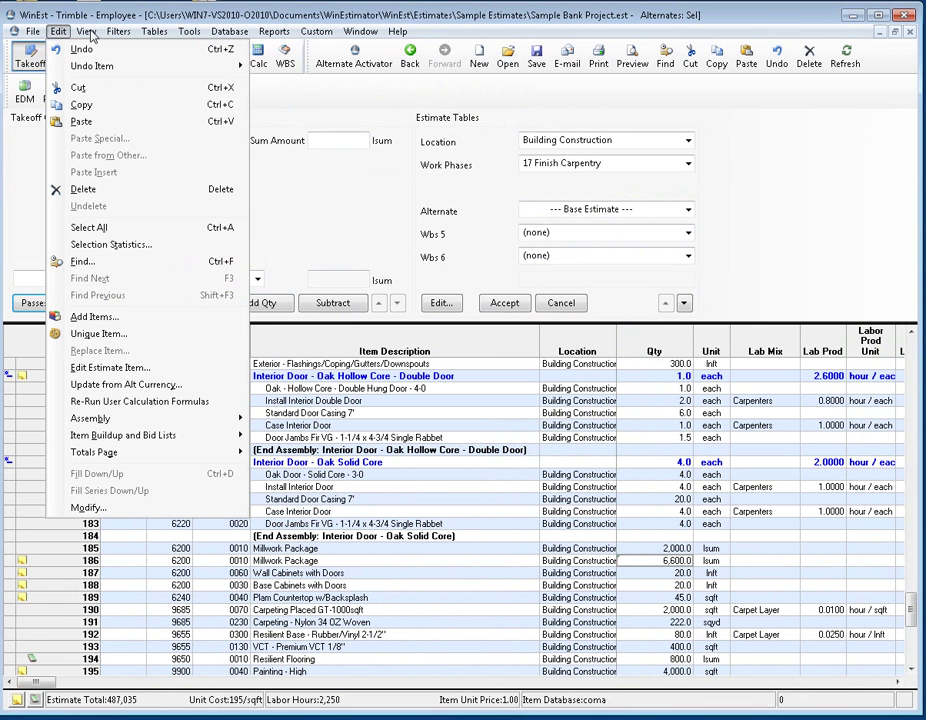
pyautogui.moveTo(86, 31)
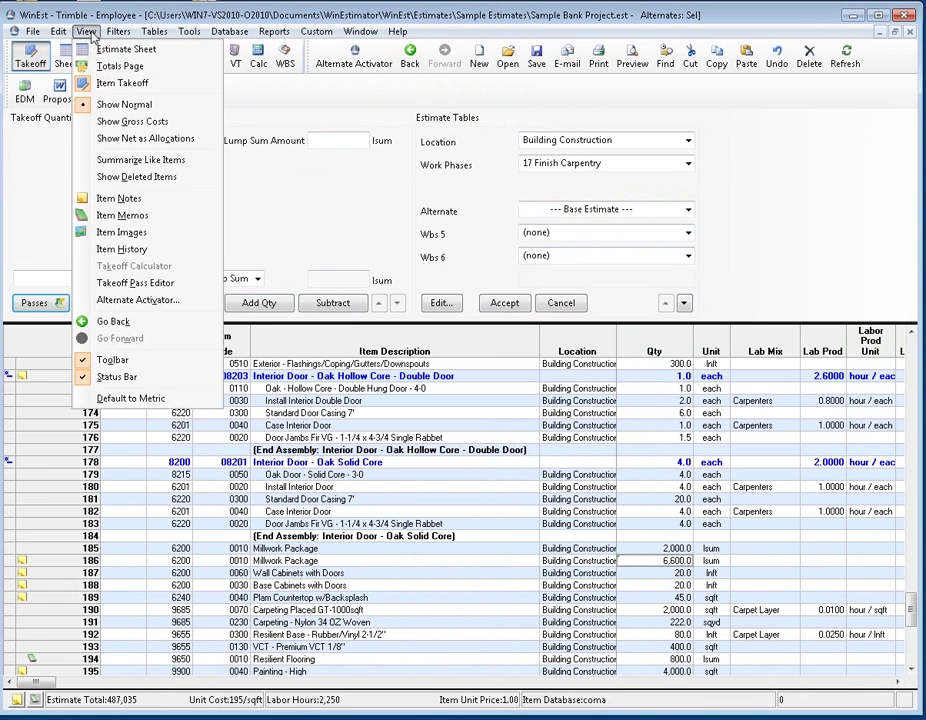
pyautogui.click(121, 249)
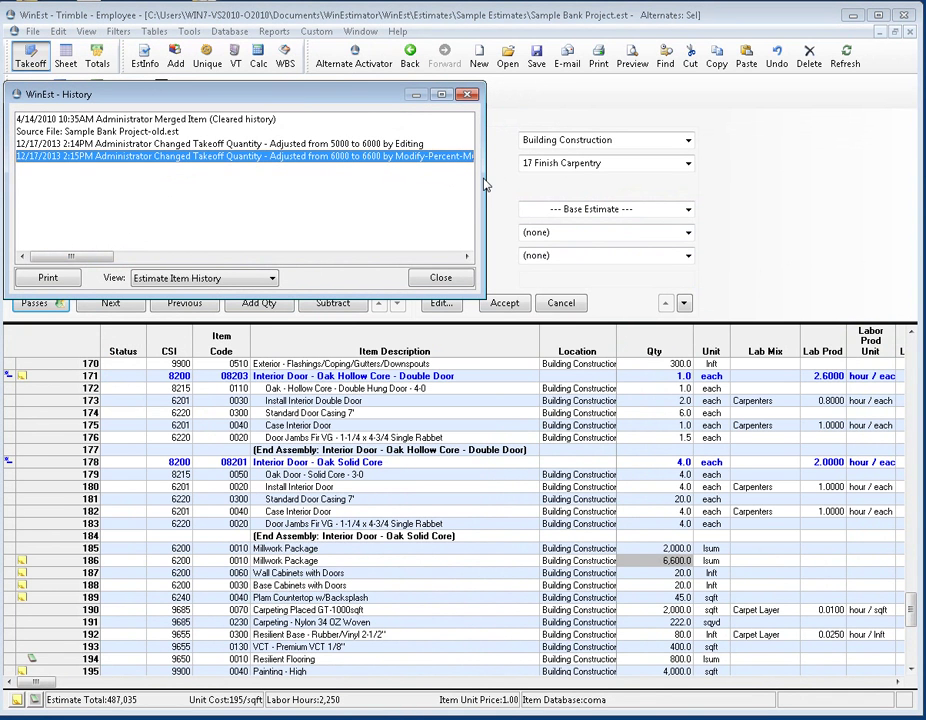
pyautogui.moveTo(484, 184); pyautogui.dragTo(606, 184)
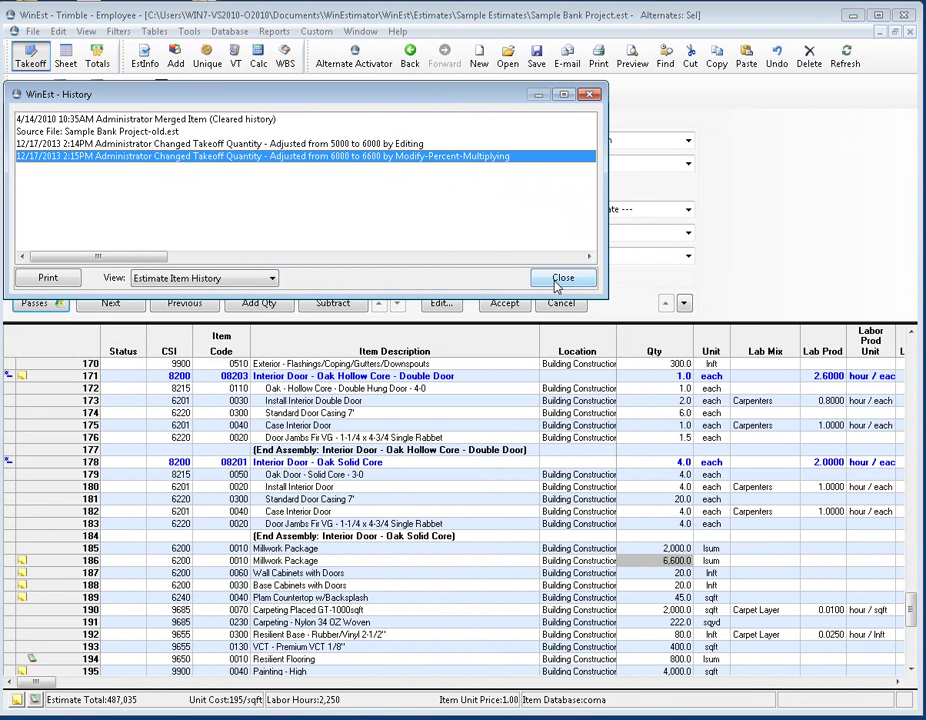
pyautogui.click(560, 280)
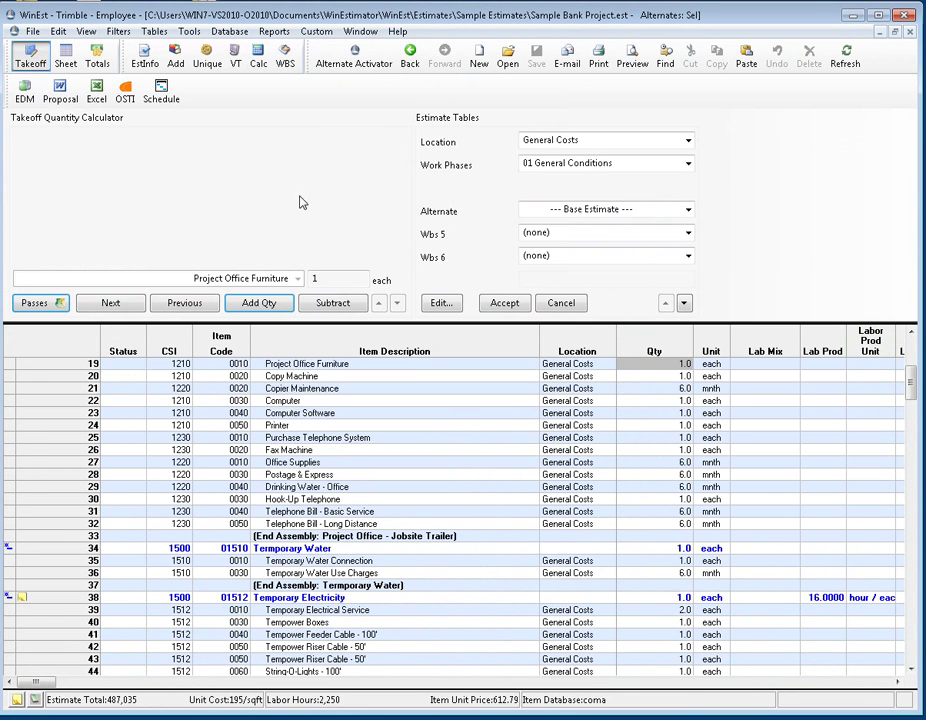
# Step: Open the File menu and close it again without choosing a command
pyautogui.click(33, 31)
pyautogui.click(33, 31)
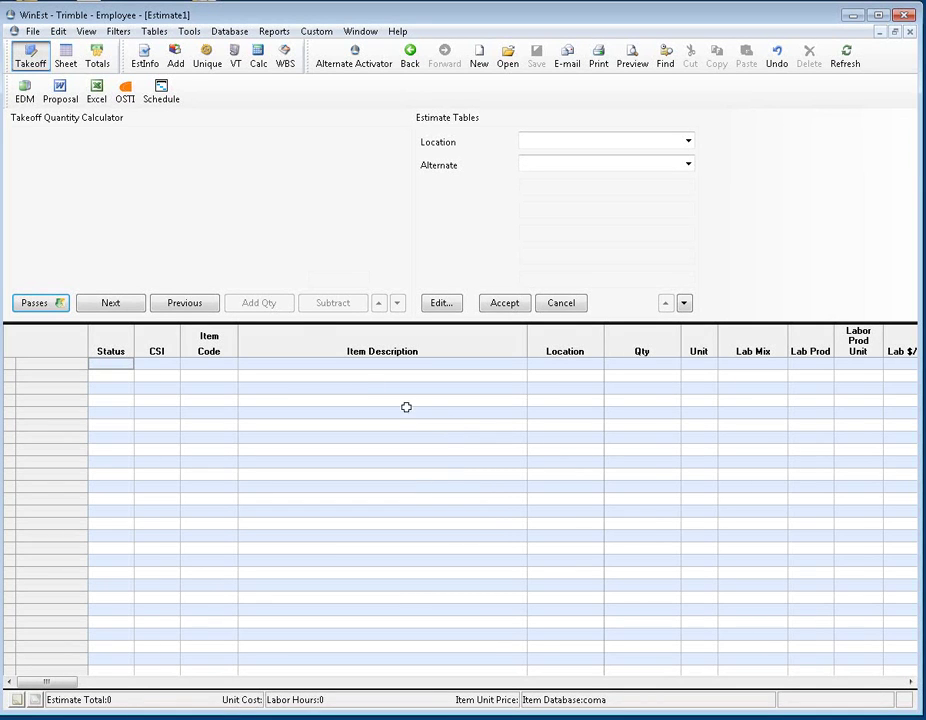
# Step: In the Database Browser, browse Items under 3000 Concrete > 3101 Formwork Materials, then switch to searching
pyautogui.click(184, 66)
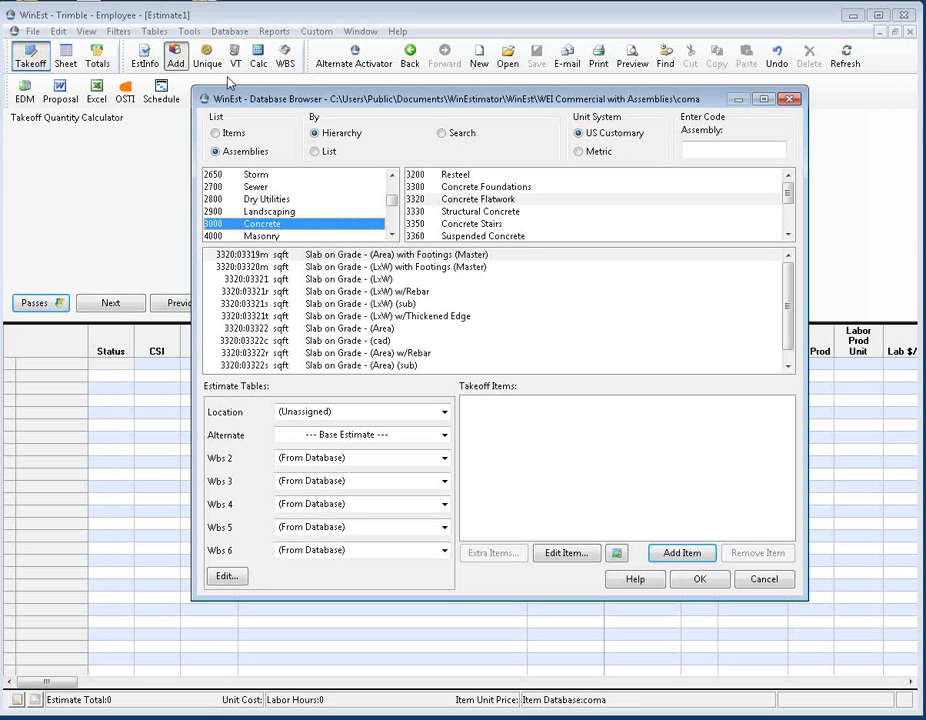
pyautogui.click(216, 133)
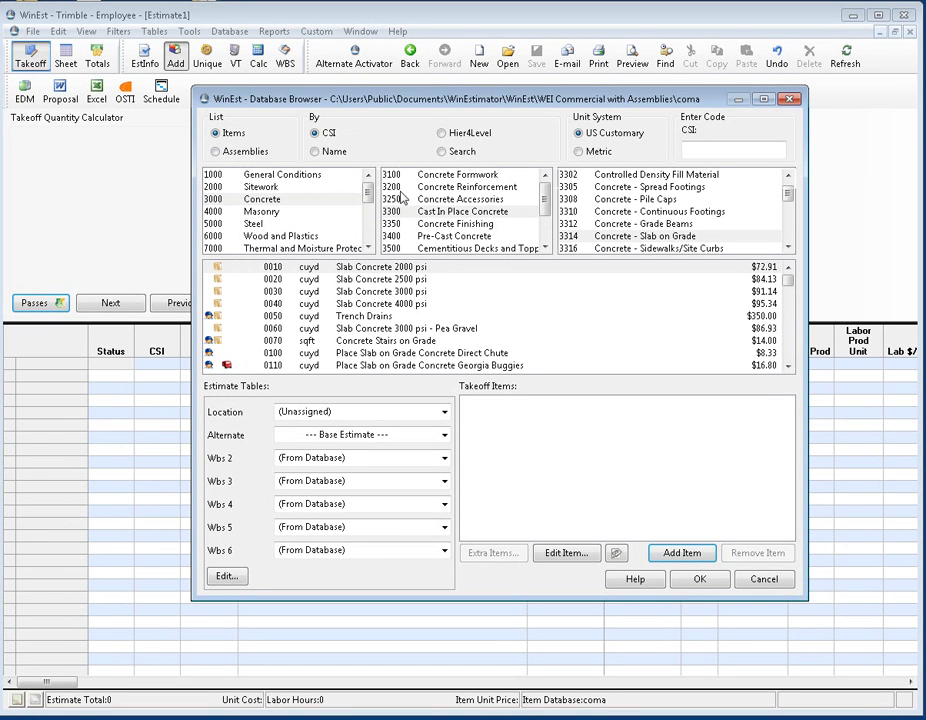
pyautogui.click(276, 201)
pyautogui.click(481, 177)
pyautogui.click(600, 176)
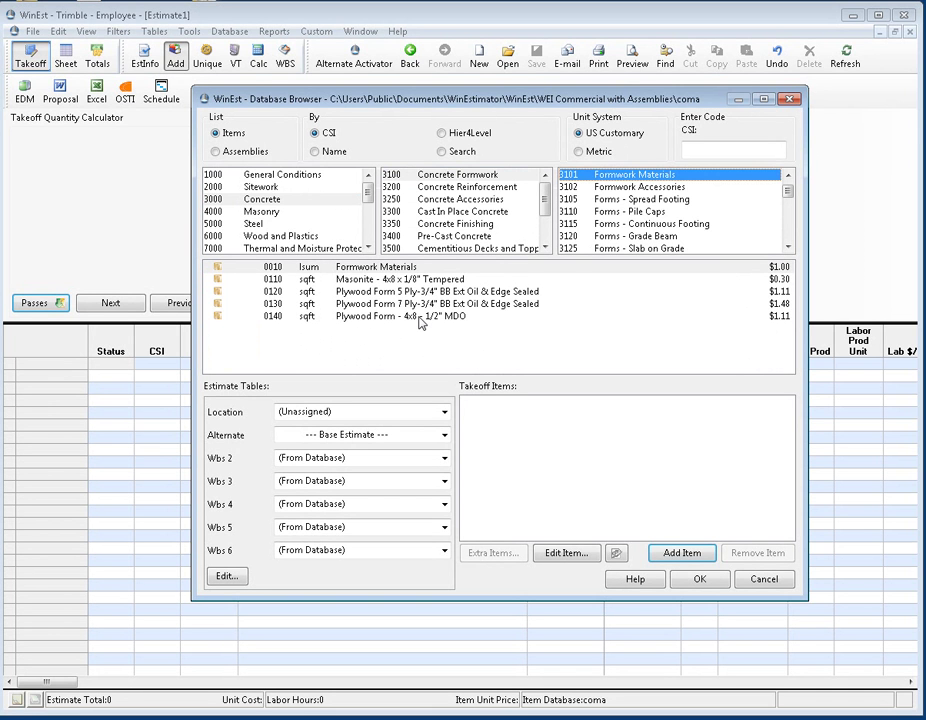
pyautogui.click(441, 151)
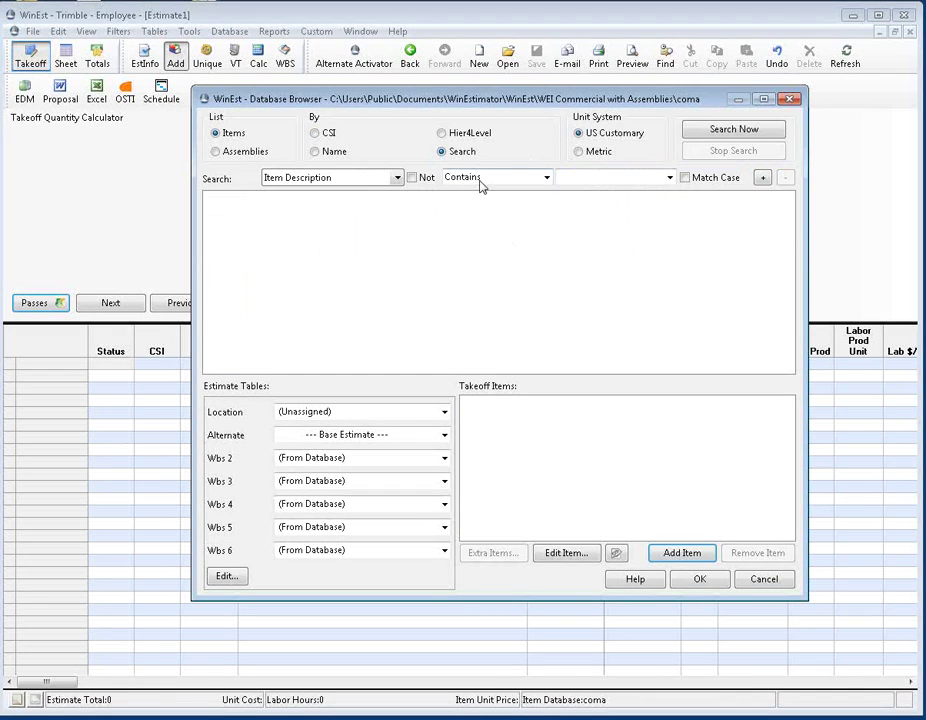
# Step: Search item descriptions for 'doors' and scroll through the matching results
pyautogui.click(584, 178)
pyautogui.write('doors')
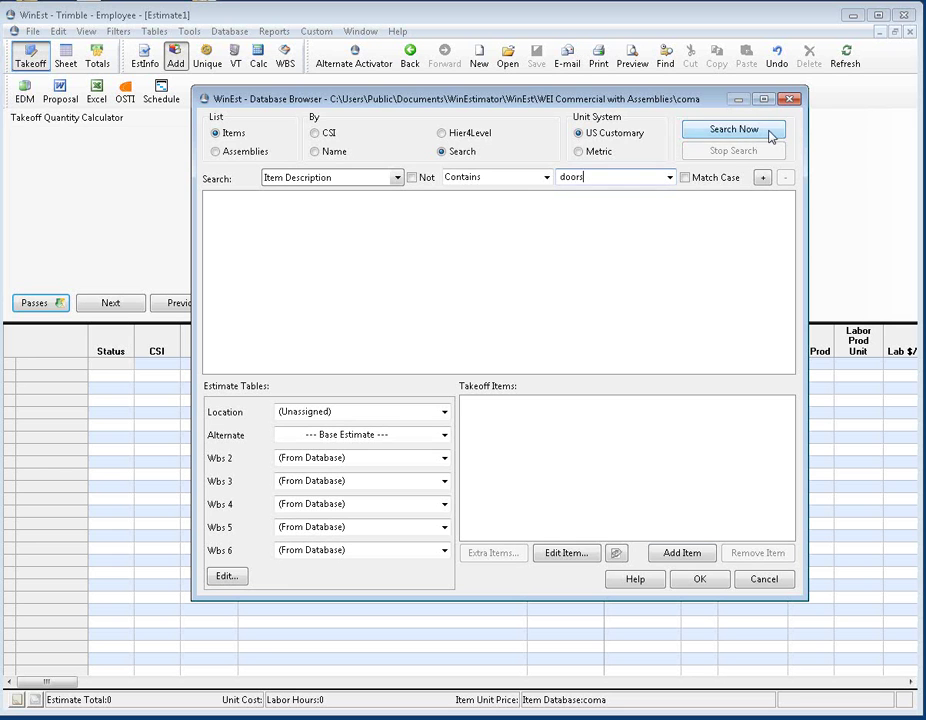
pyautogui.click(770, 135)
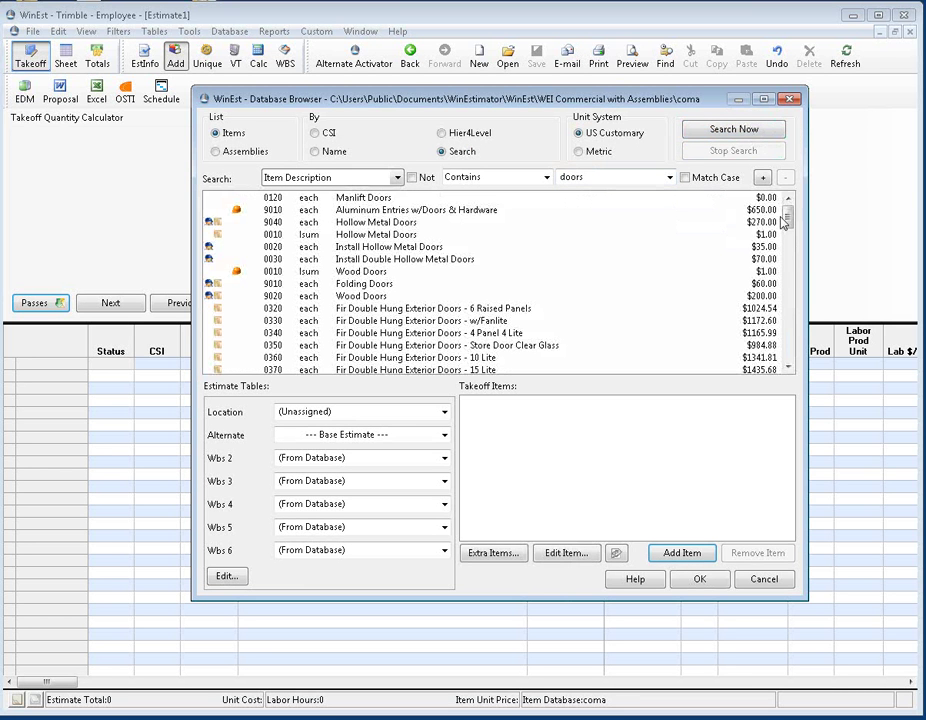
pyautogui.moveTo(788, 216); pyautogui.dragTo(788, 244)
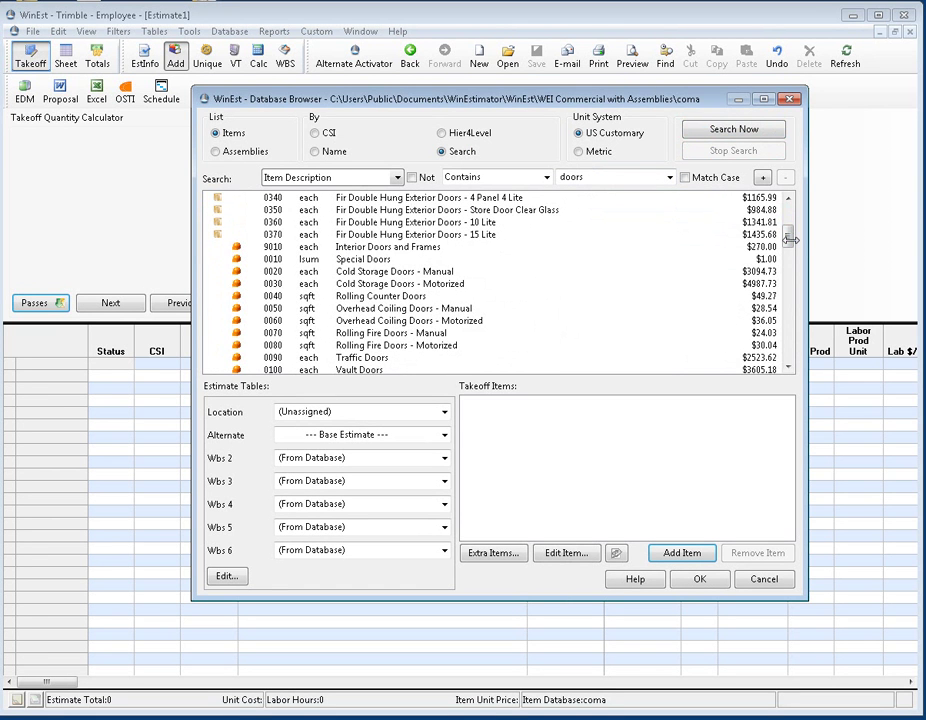
pyautogui.moveTo(788, 240); pyautogui.dragTo(788, 219)
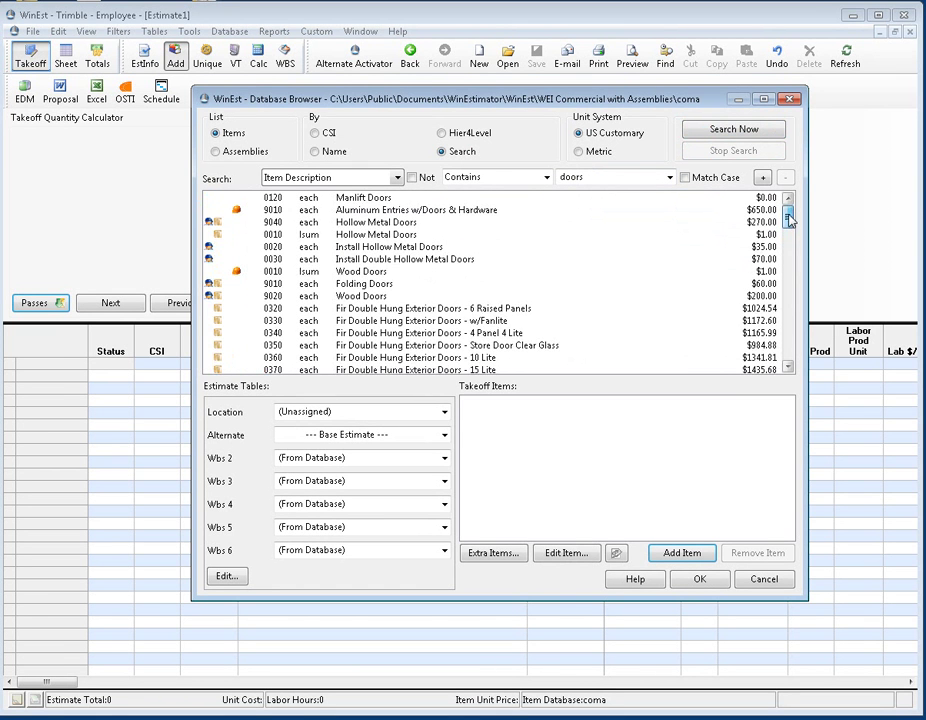
# Step: Switch to Assemblies and select 3320:03322 Slab on Grade - (Area) under 3000 Concrete > 3320 Concrete Flatwork
pyautogui.click(216, 152)
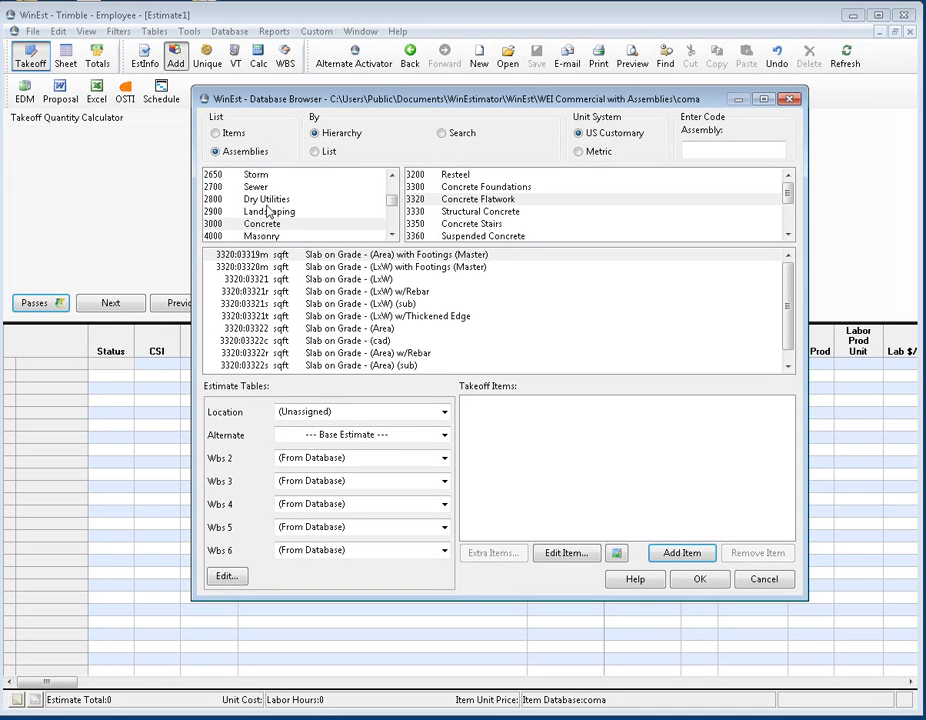
pyautogui.click(266, 225)
pyautogui.click(451, 200)
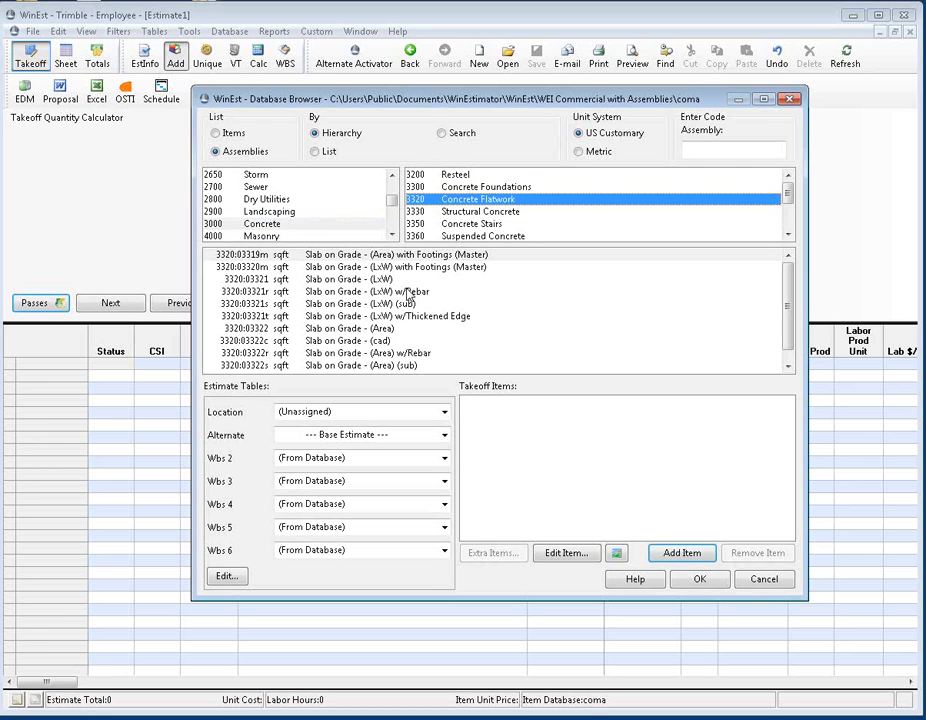
pyautogui.click(390, 329)
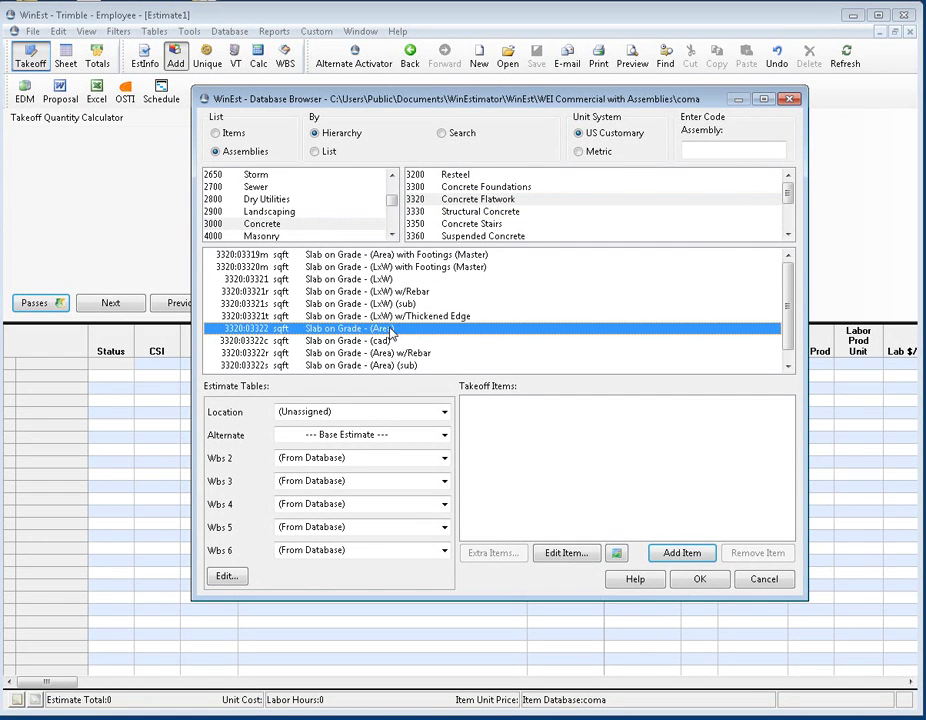
# Step: Build the Slab on Grade (Area) assembly with 4000 psi concrete and depressed-edge forms, and load it
pyautogui.doubleClick(390, 330)
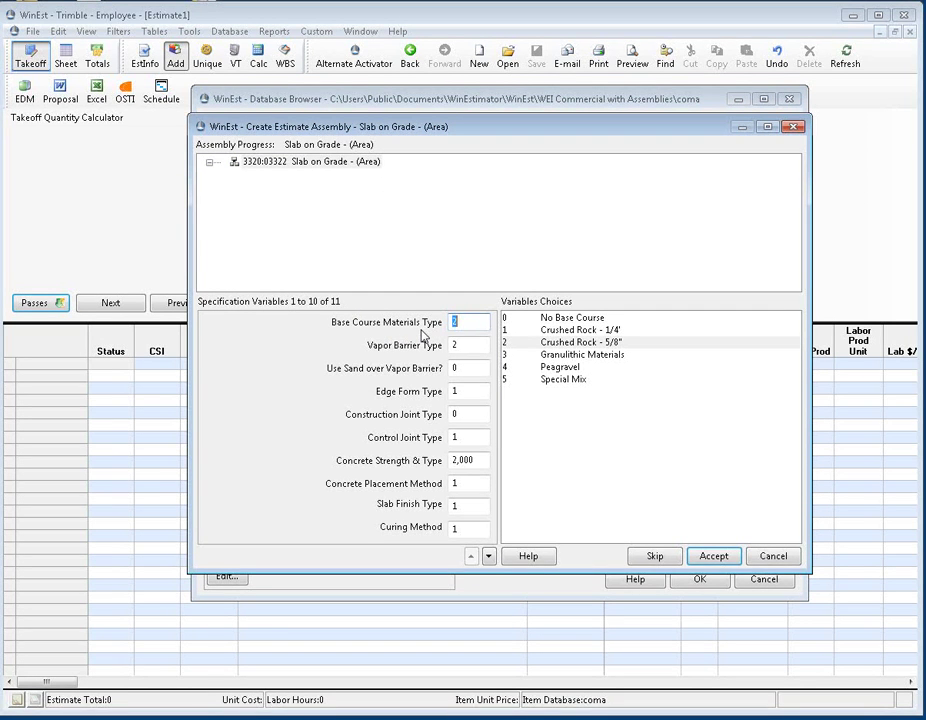
pyautogui.click(472, 460)
pyautogui.doubleClick(588, 367)
pyautogui.click(712, 556)
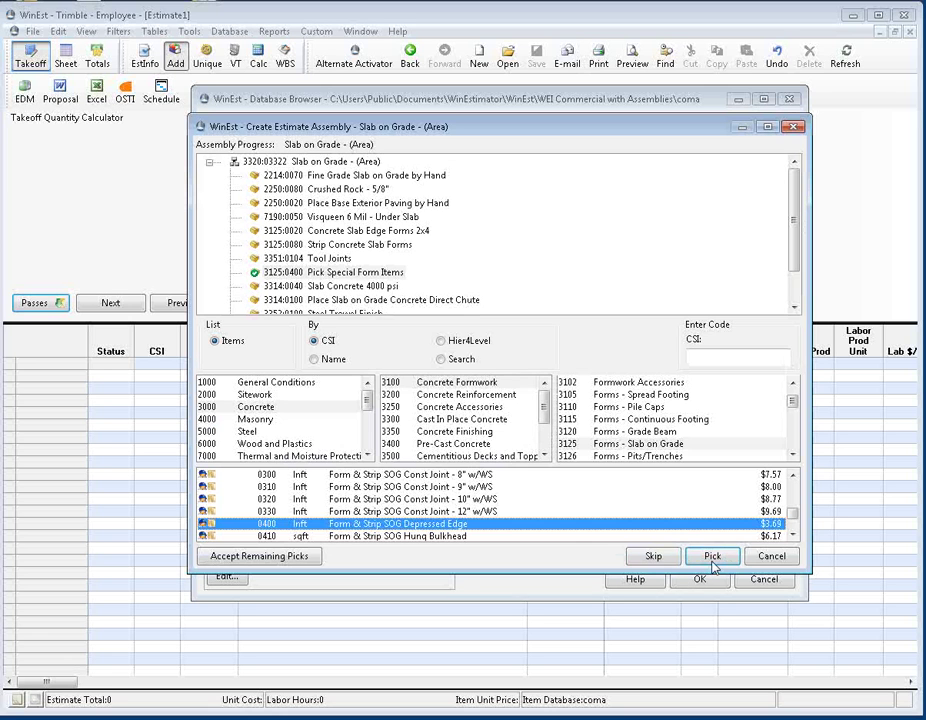
pyautogui.click(713, 557)
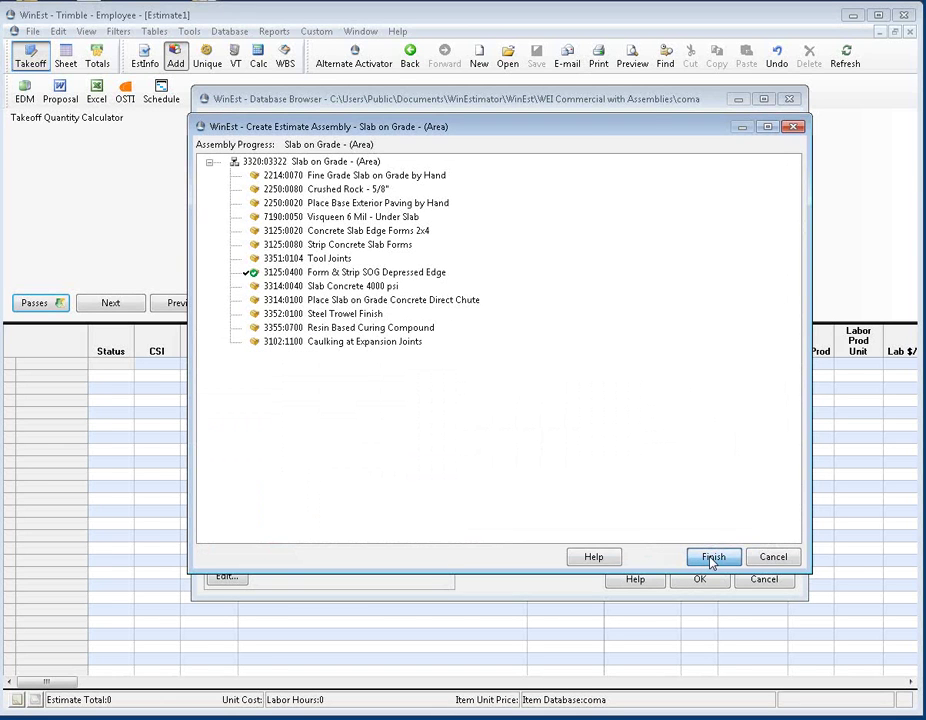
pyautogui.click(713, 557)
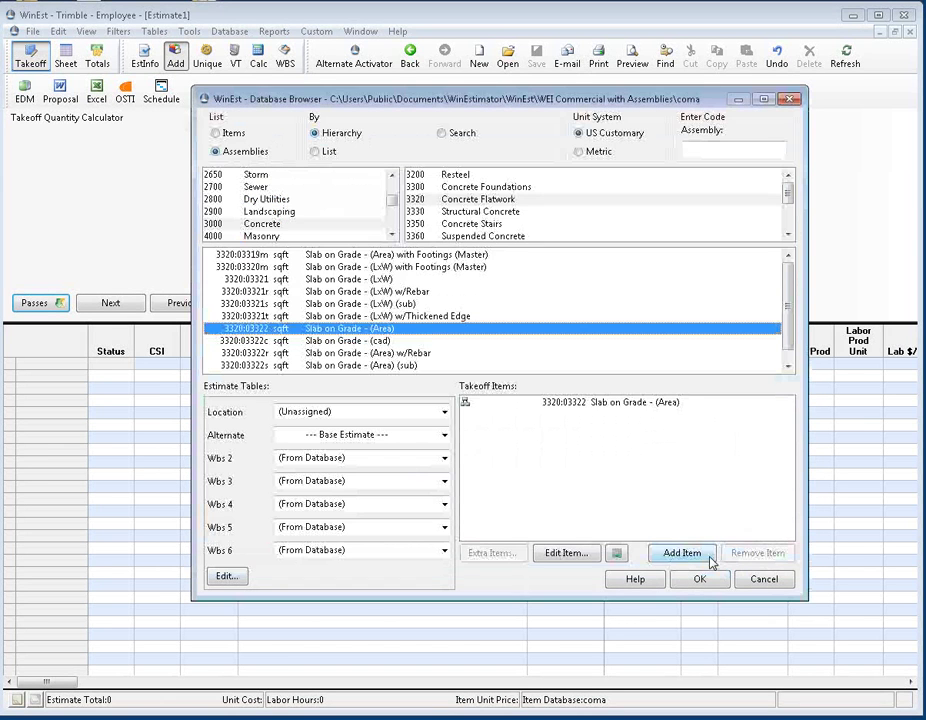
pyautogui.click(651, 403)
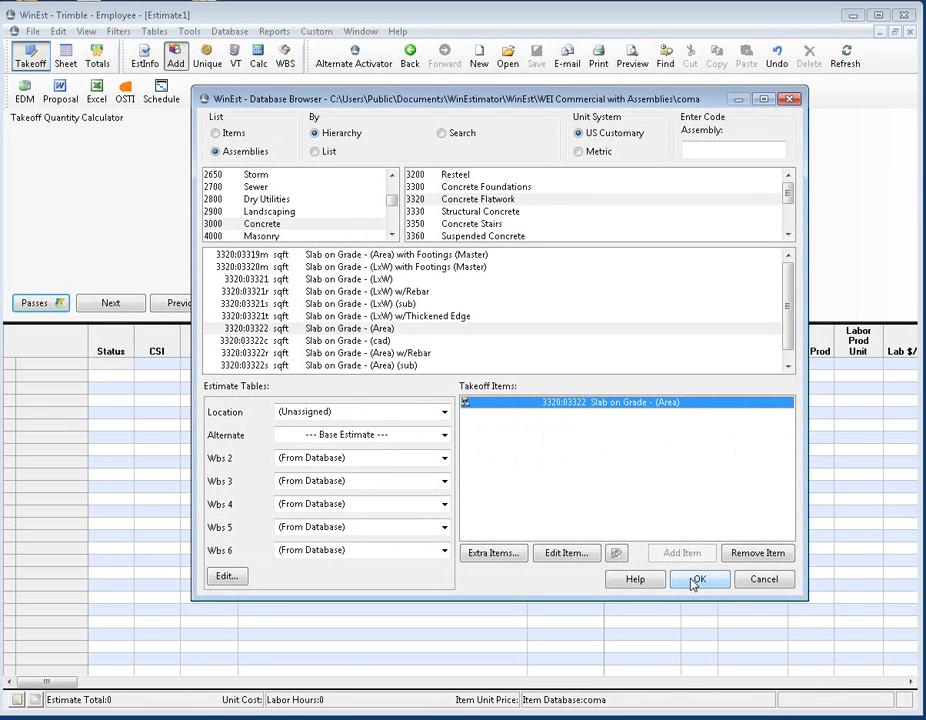
pyautogui.click(696, 580)
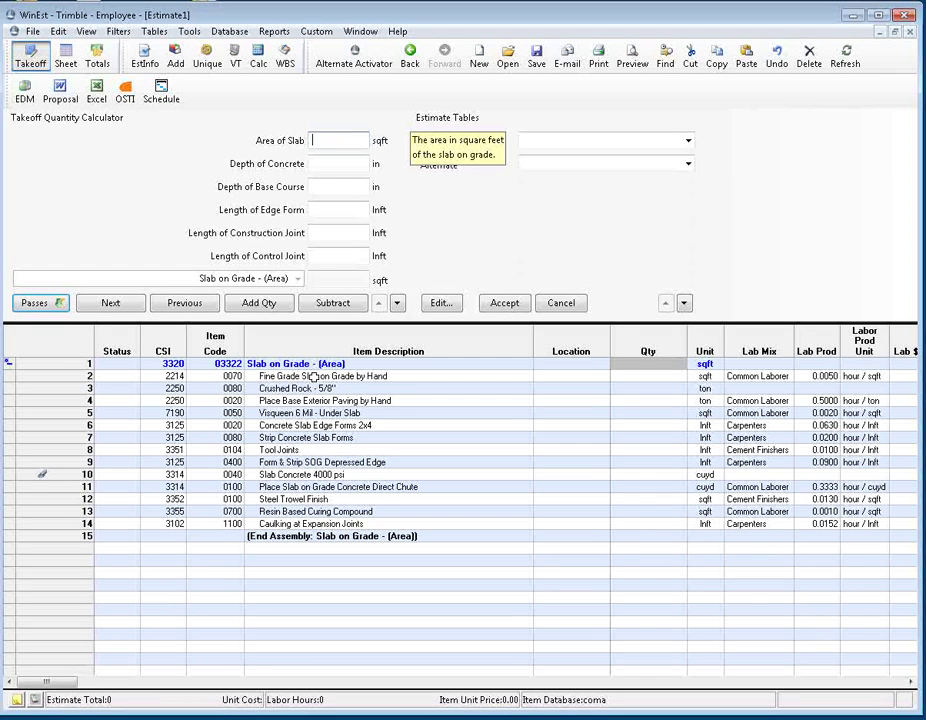
# Step: Add another Slab on Grade (Area) assembly with 2,500 psi concrete and Form & Strip SOG Depressed Edge forms
pyautogui.click(171, 54)
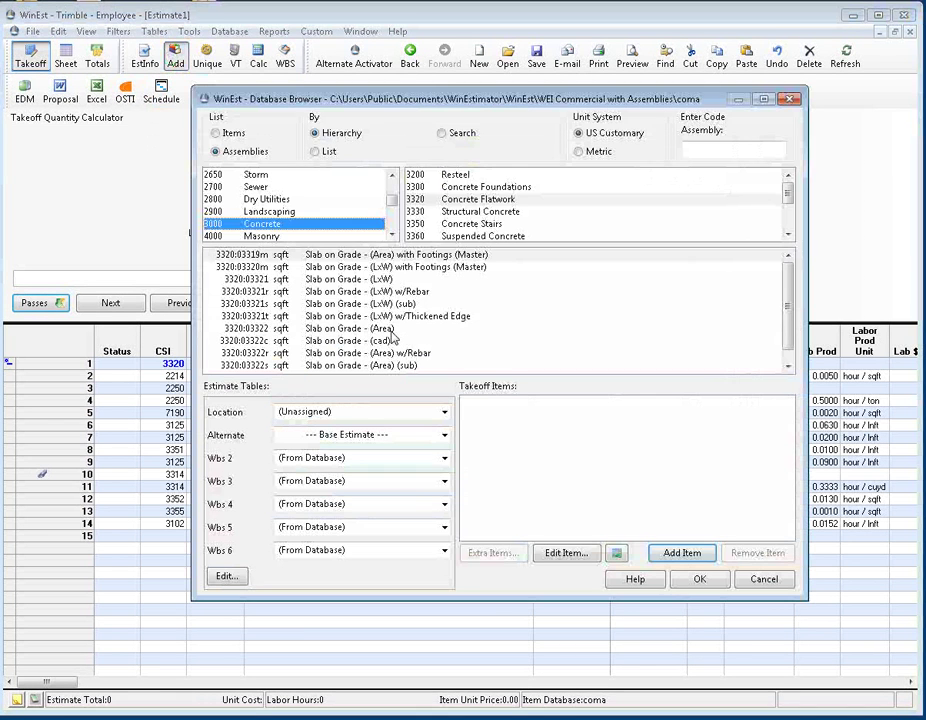
pyautogui.click(390, 330)
pyautogui.doubleClick(390, 330)
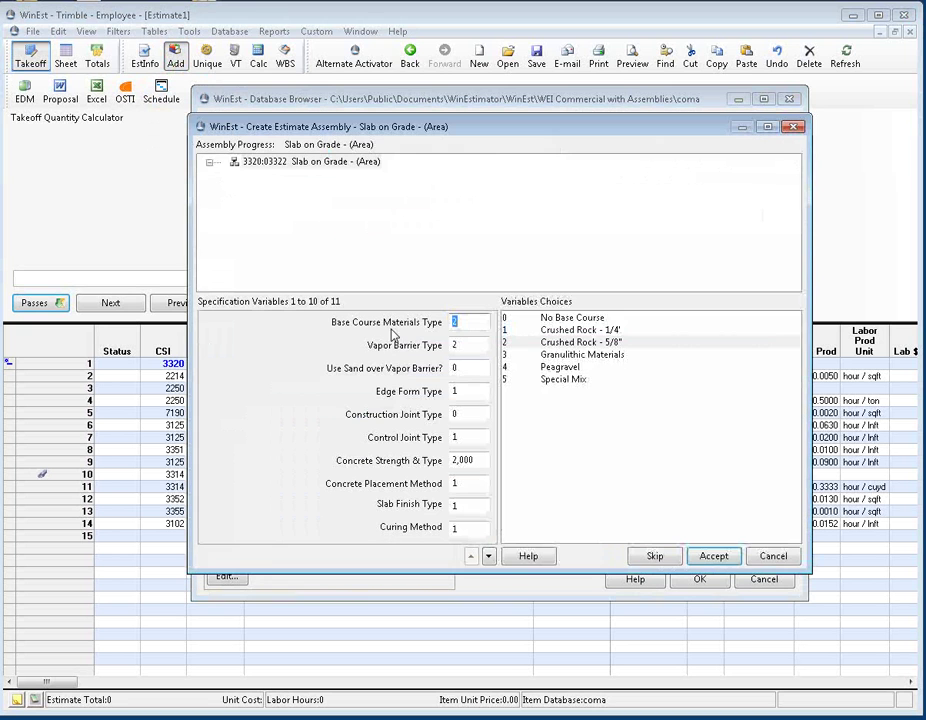
pyautogui.click(459, 460)
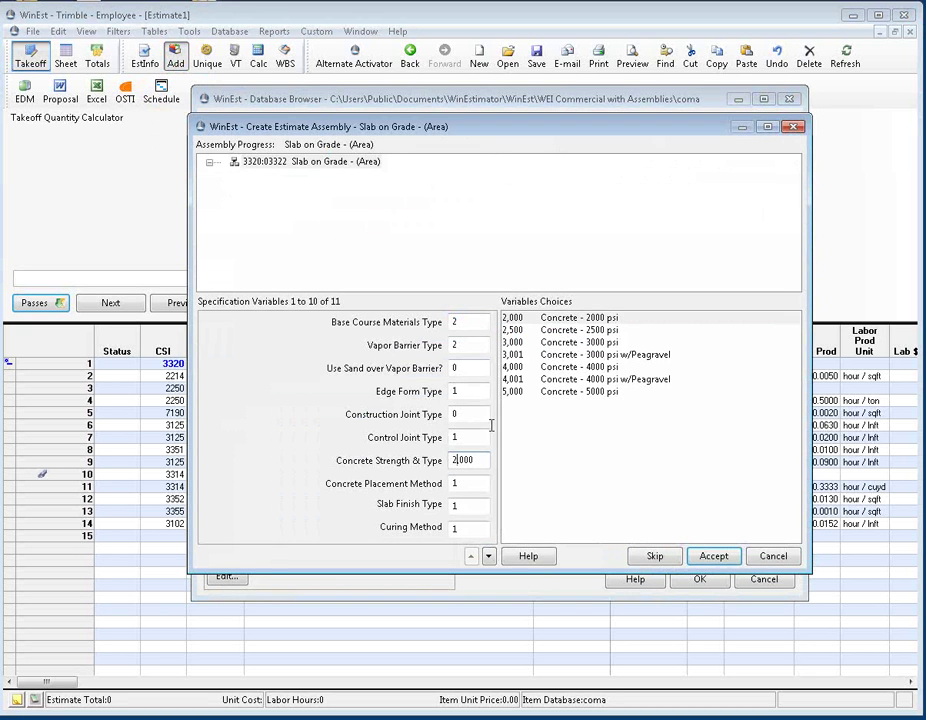
pyautogui.click(538, 331)
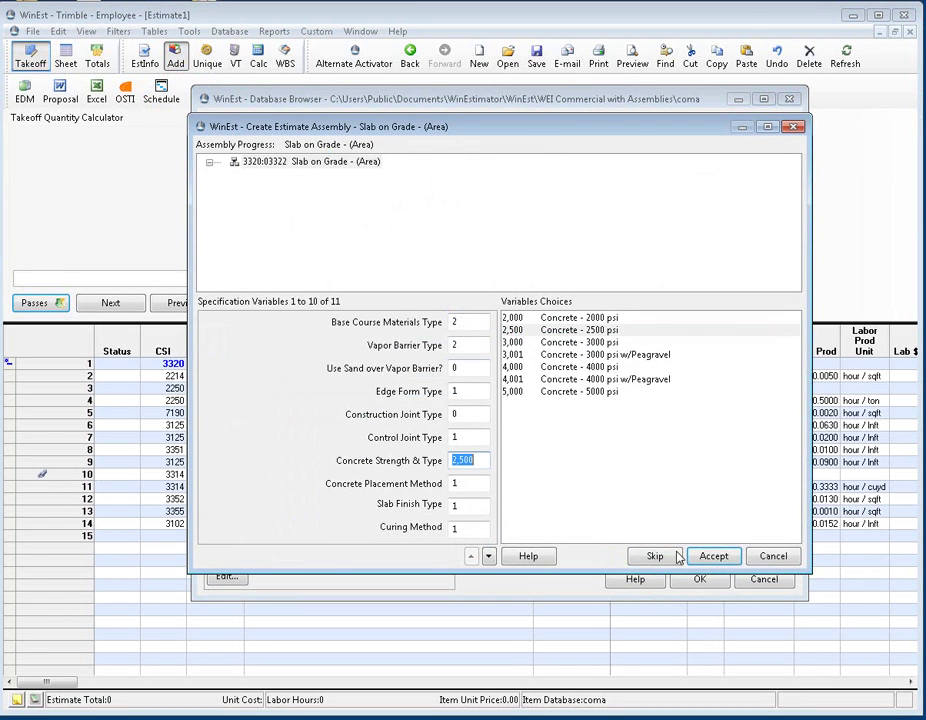
pyautogui.click(706, 555)
pyautogui.click(706, 556)
pyautogui.click(706, 559)
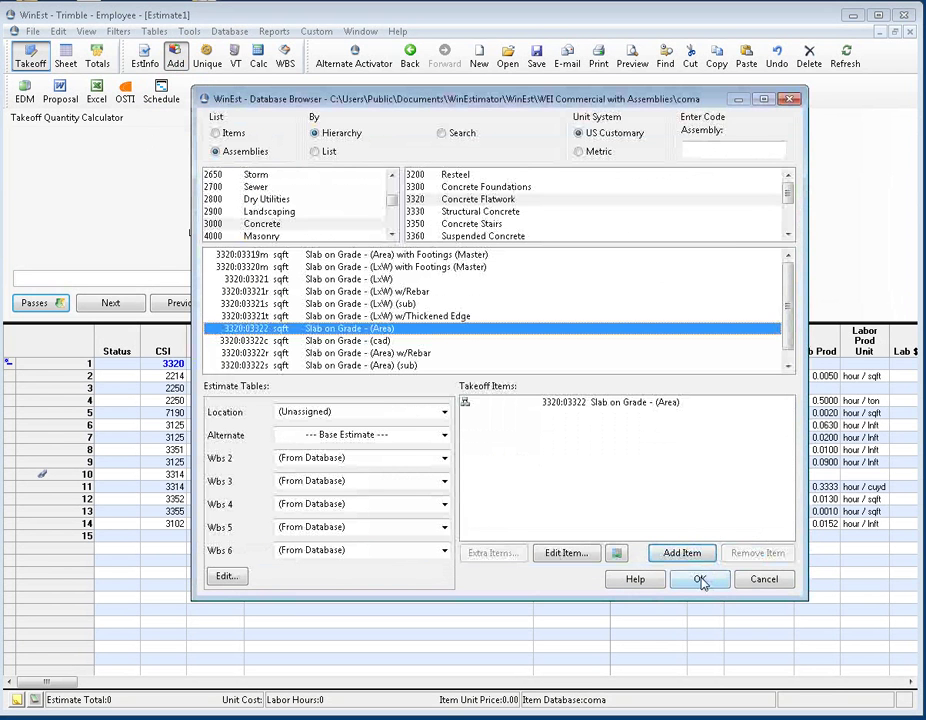
pyautogui.click(701, 580)
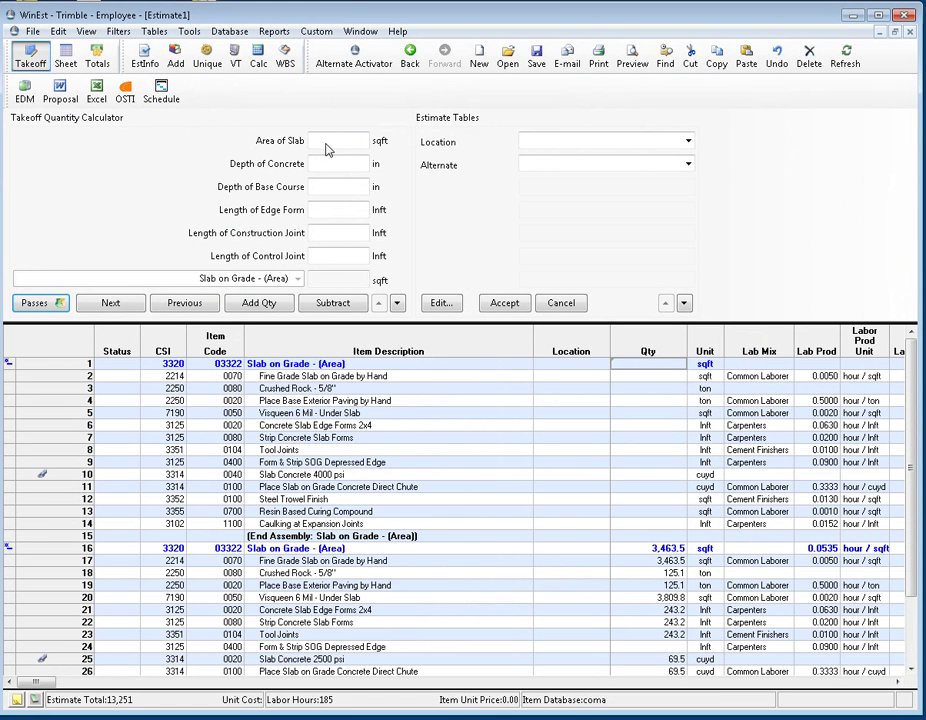
# Step: Launch Virtual Takeoff on the A2.3 - 2nd Floor_01.bmp plan for the first slab assembly
pyautogui.click(237, 60)
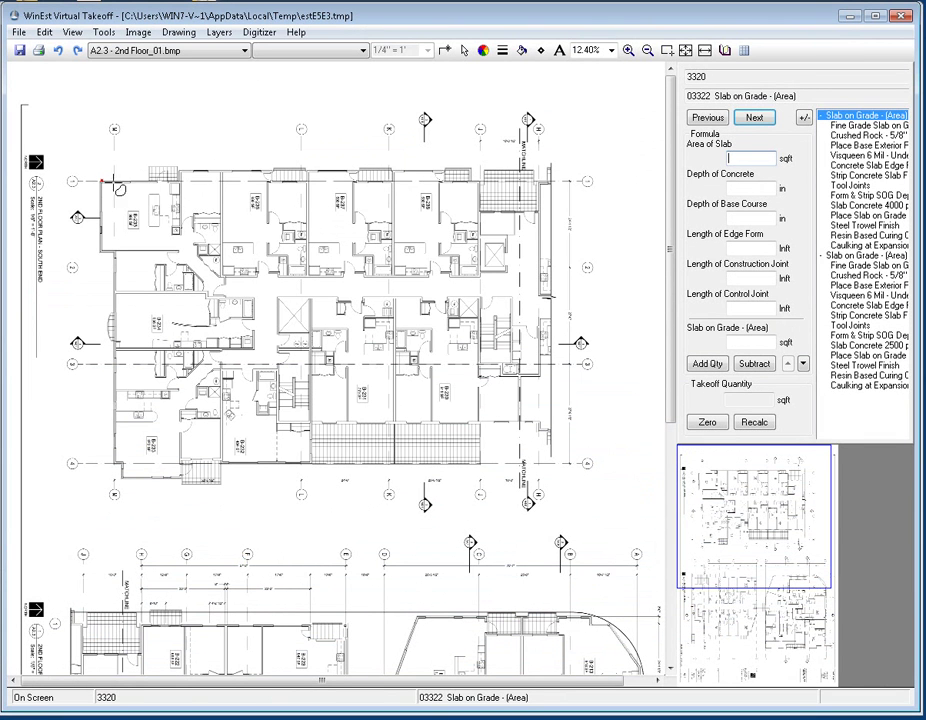
# Step: Digitize the Area of Slab polygon around the A2.3 building perimeter, measuring 3,514.4403 sqft
pyautogui.click(179, 176)
pyautogui.click(534, 173)
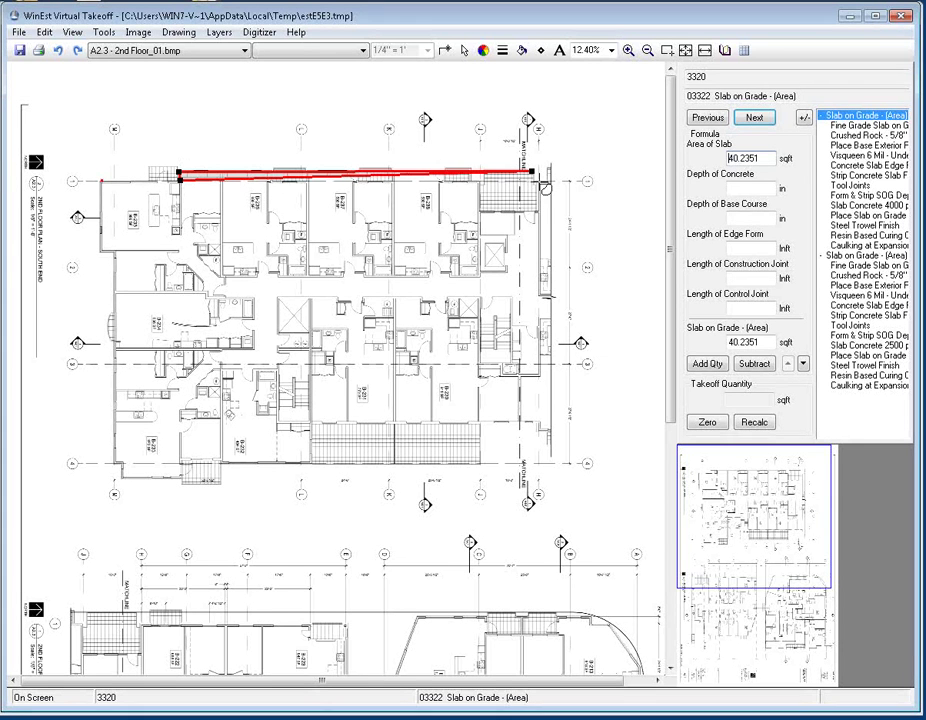
pyautogui.click(549, 182)
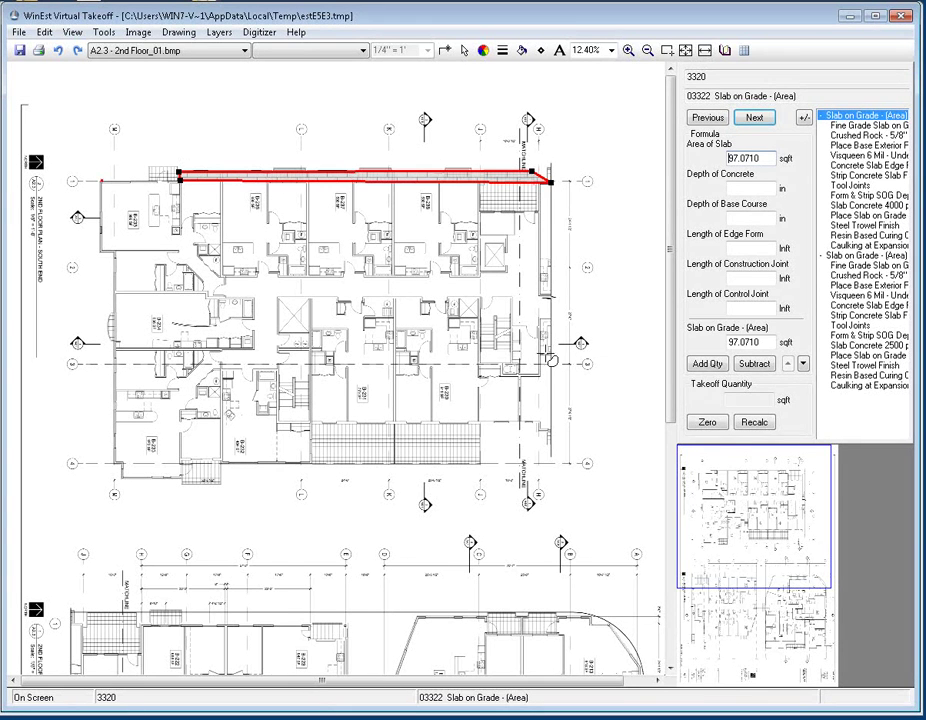
pyautogui.click(551, 462)
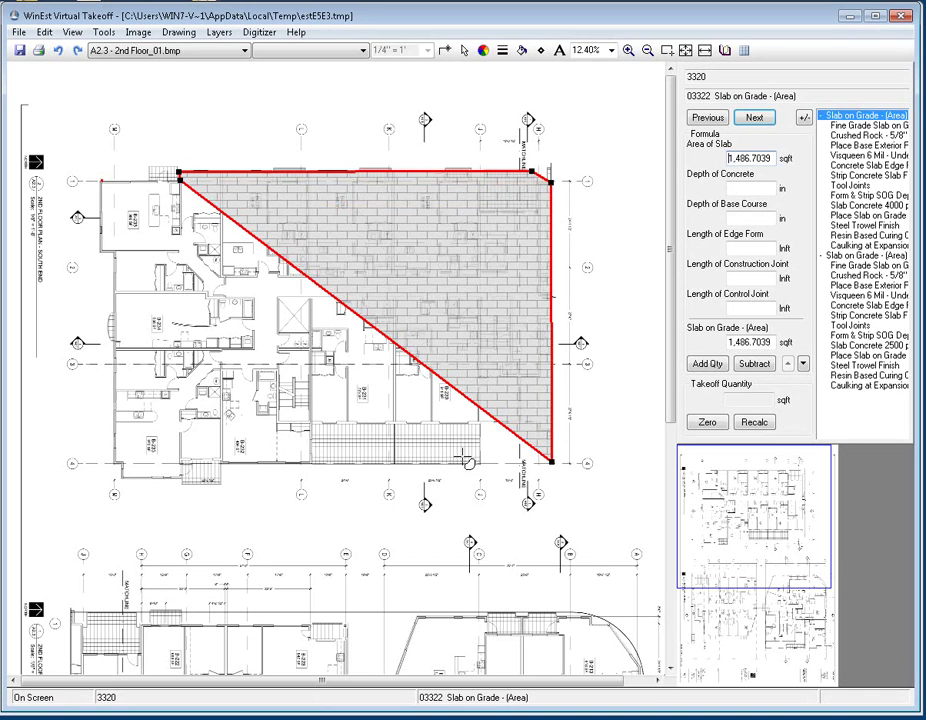
pyautogui.click(220, 463)
pyautogui.click(183, 483)
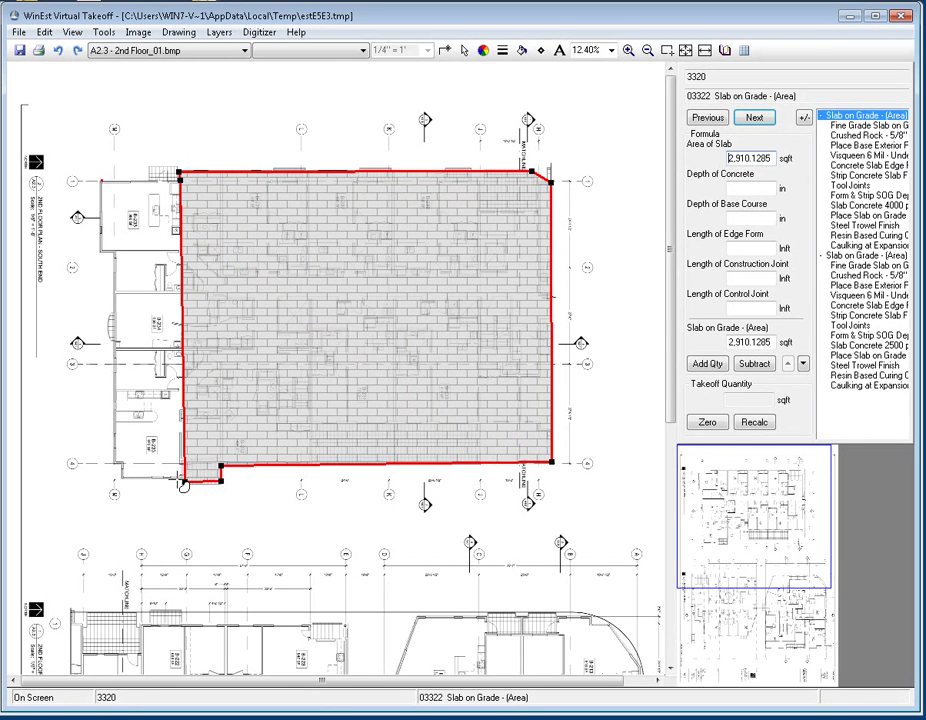
pyautogui.click(120, 467)
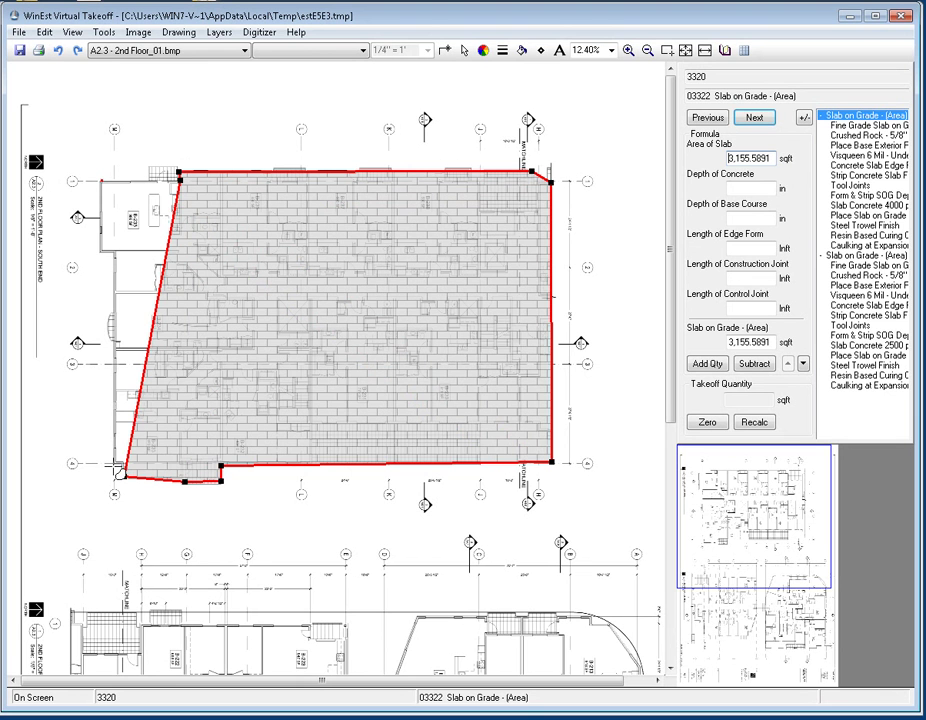
pyautogui.click(113, 463)
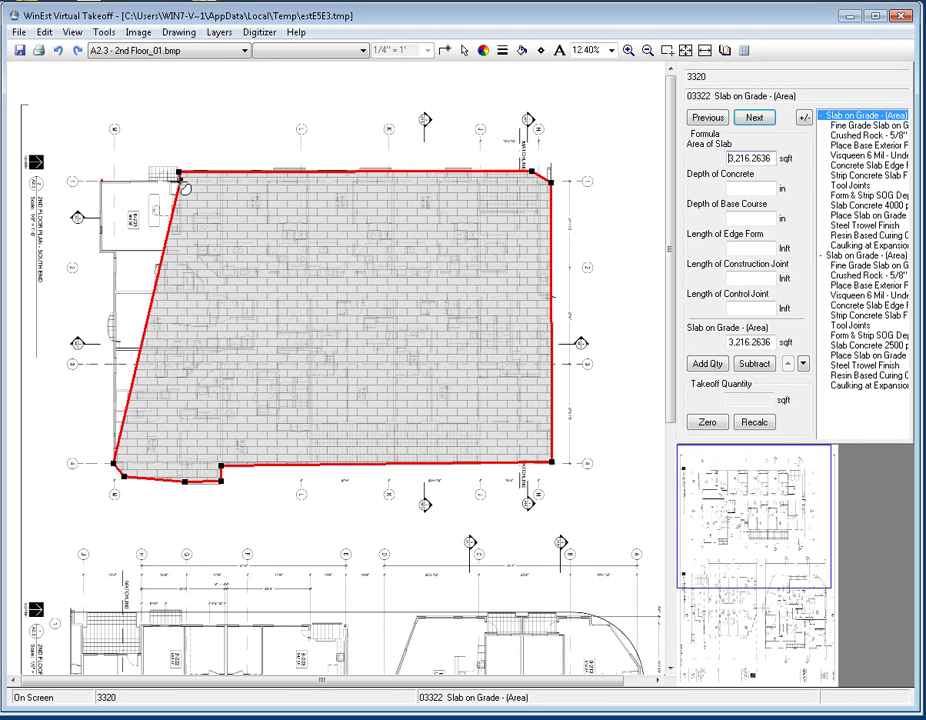
pyautogui.click(101, 181)
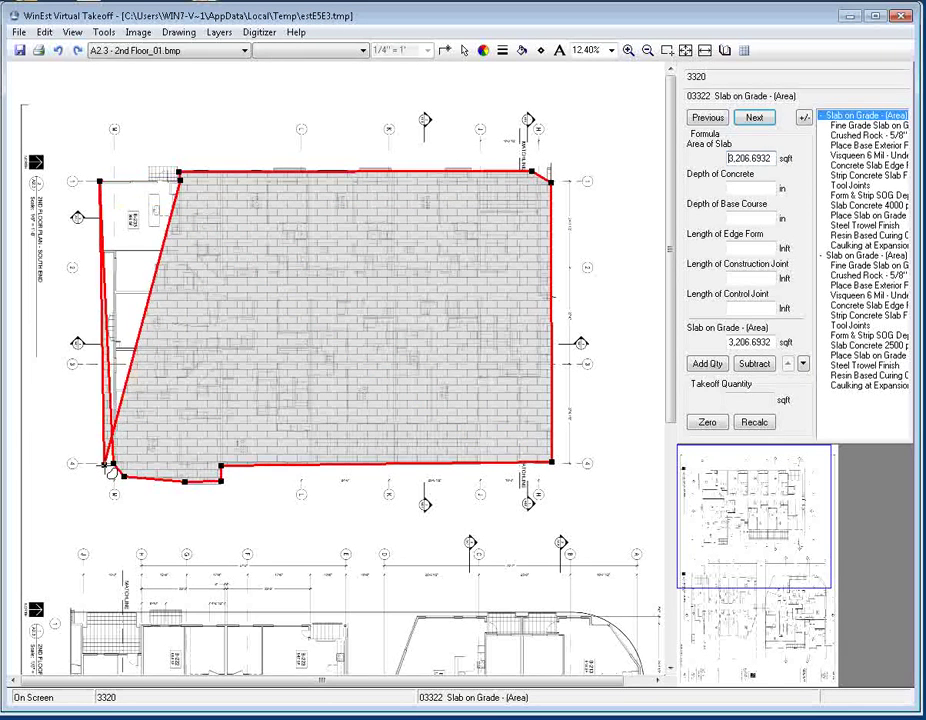
pyautogui.click(57, 50)
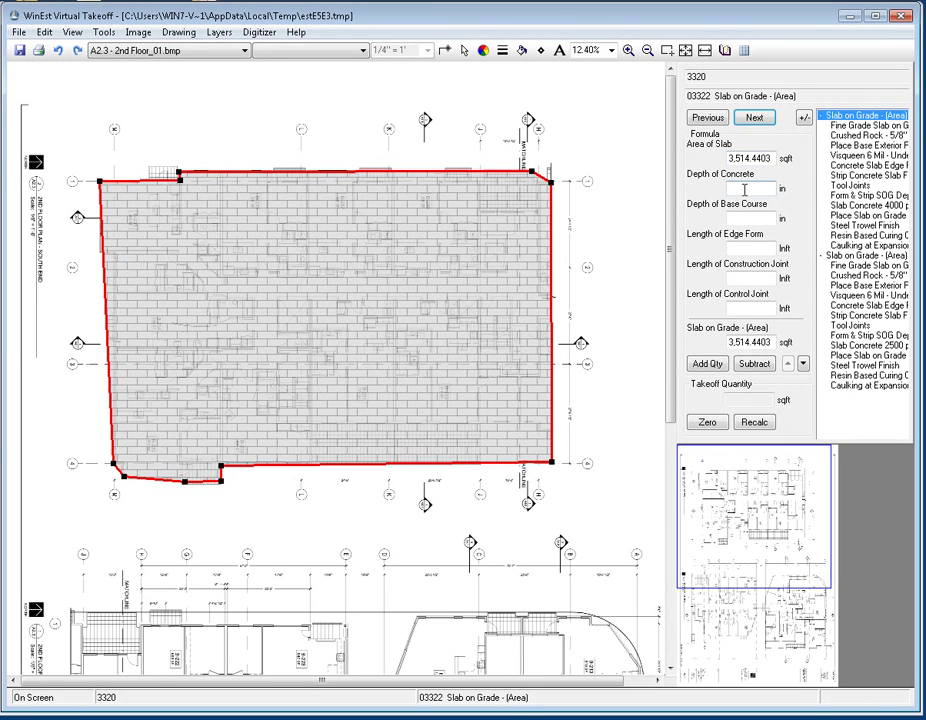
# Step: Enter 4-inch concrete and base depths and recall the 243.6236 traced perimeter as Edge Form
pyautogui.click(744, 189)
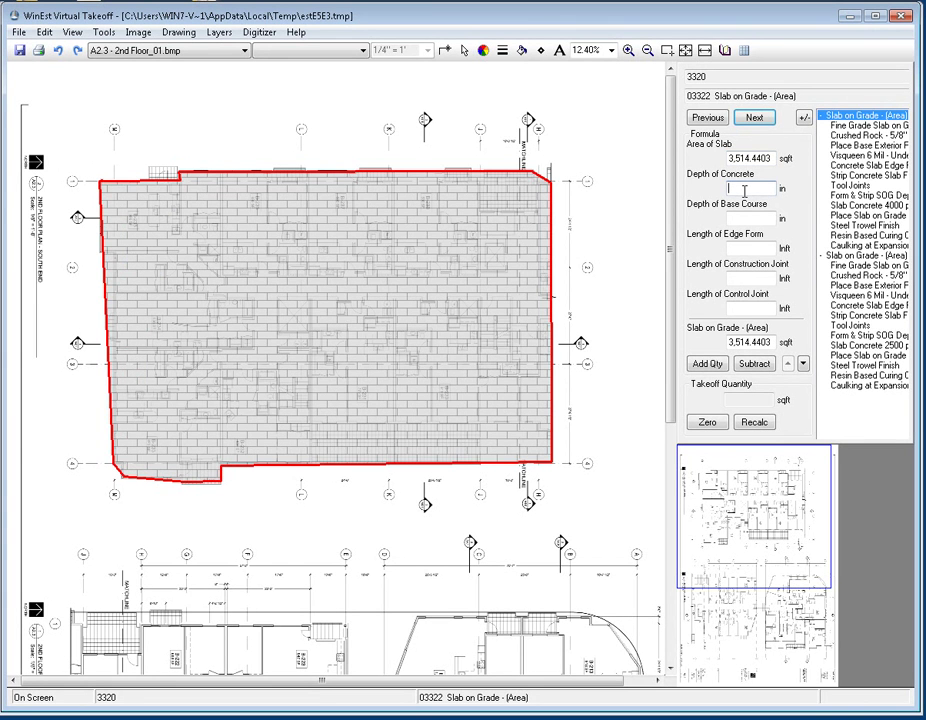
pyautogui.write('4')
pyautogui.click(744, 218)
pyautogui.write('4')
pyautogui.click(743, 248)
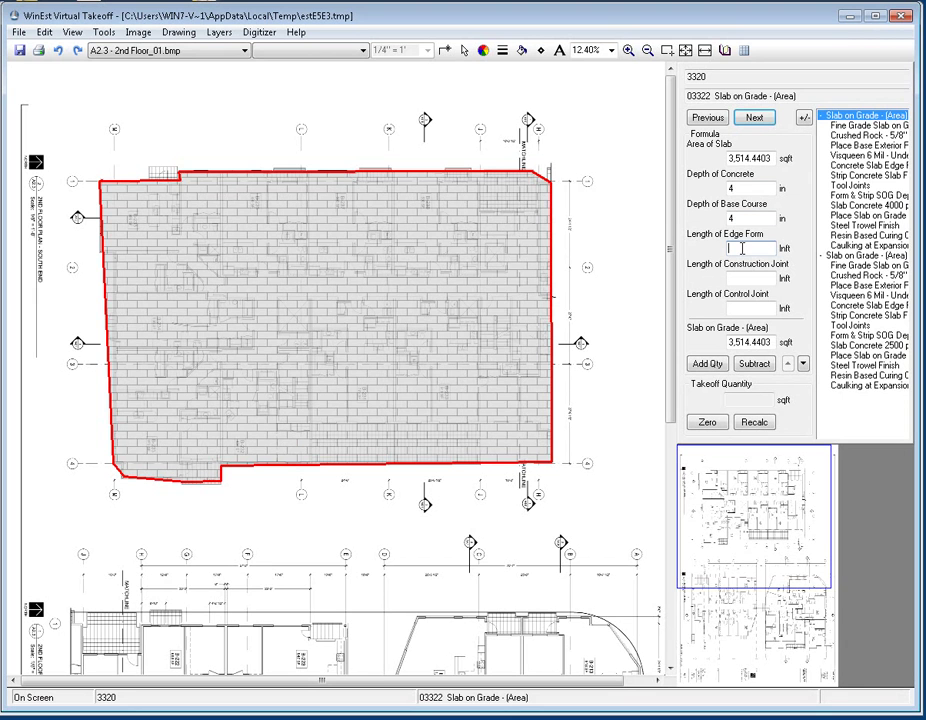
pyautogui.click(106, 33)
pyautogui.click(140, 203)
# Step: Enter 243 lnft construction and control joints, then add the 3,514.4403 sqft quantity
pyautogui.click(769, 275)
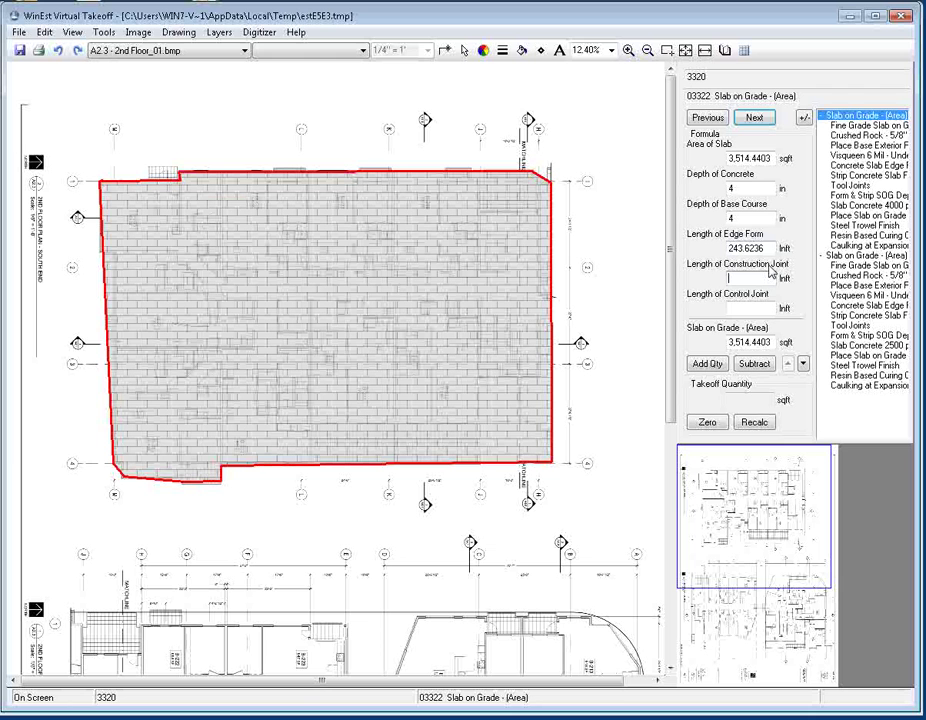
pyautogui.write('243')
pyautogui.click(765, 307)
pyautogui.write('243')
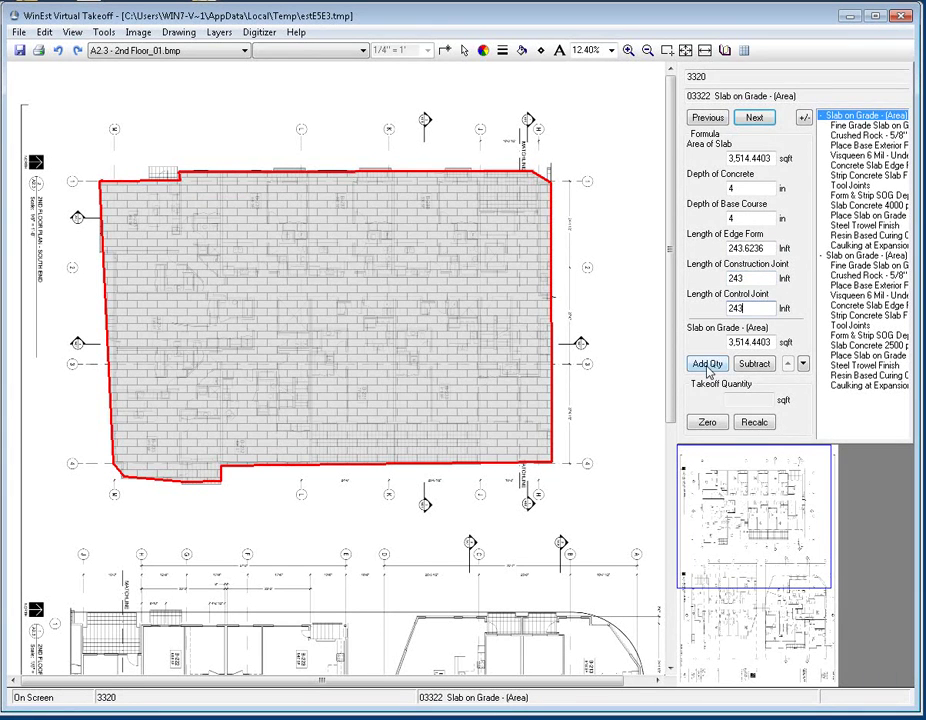
pyautogui.click(708, 366)
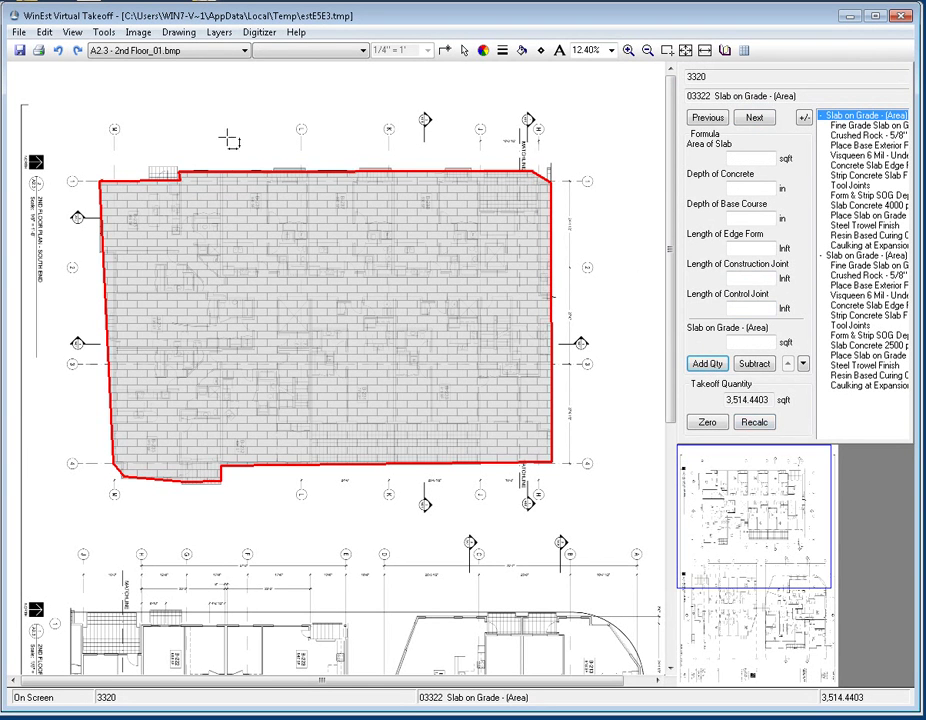
# Step: Close the Virtual Takeoff window to return to the Estimate1 estimate
pyautogui.doubleClick(14, 18)
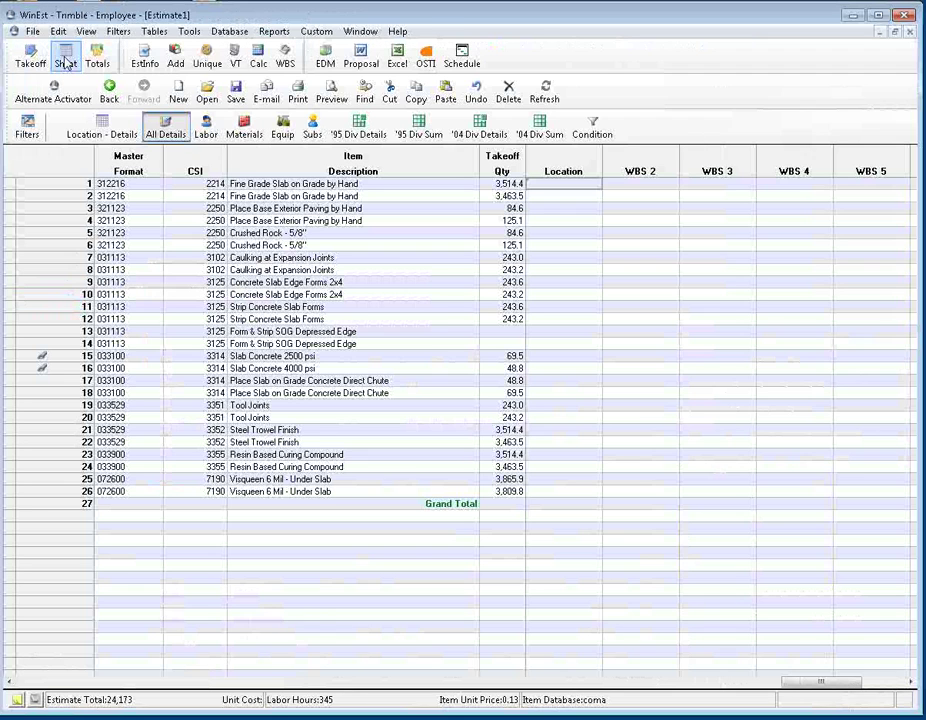
# Step: On the detailed sheet, enter Building 1 as the Location for the first two lines
pyautogui.click(65, 63)
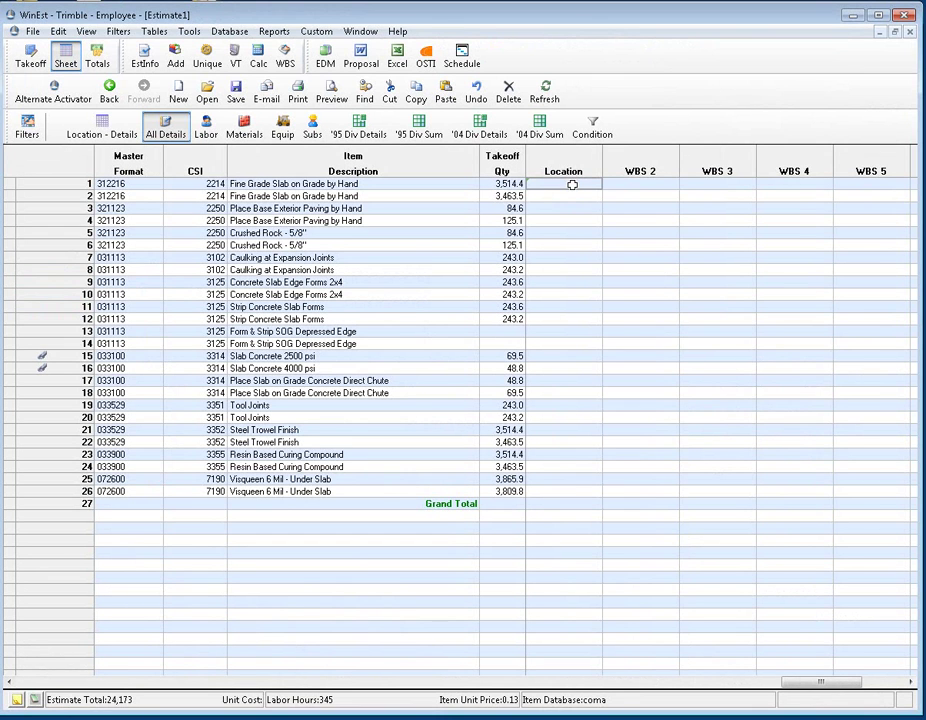
pyautogui.write('Building 1')
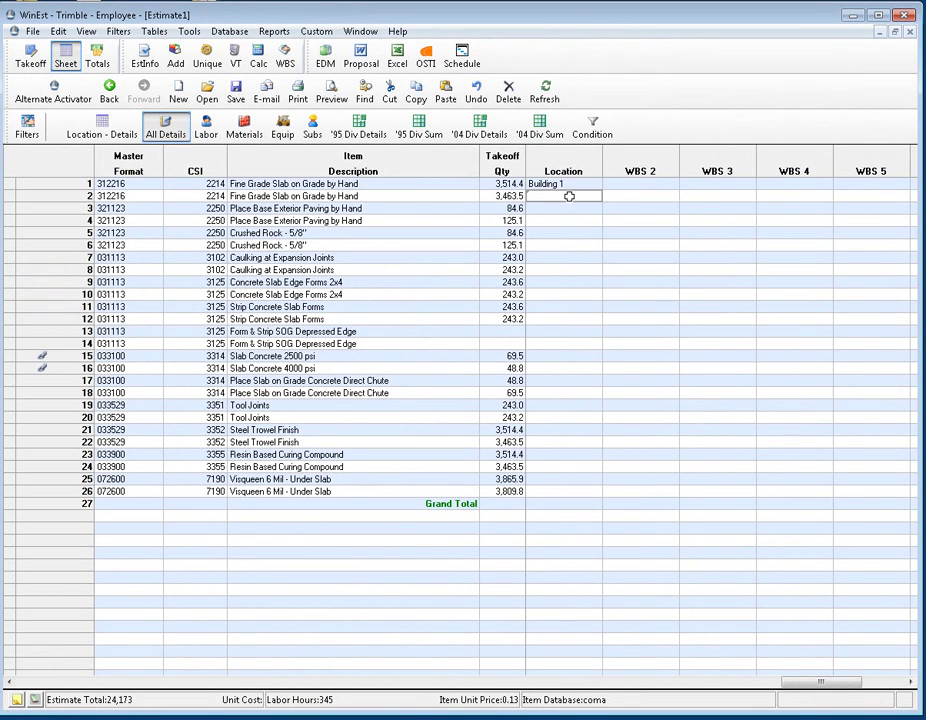
pyautogui.press('Return')
pyautogui.write('Building 1')
pyautogui.press('Return')
# Step: Fill Building 1 down the remaining lines and show Location Details totalling 24,173.15
pyautogui.moveTo(571, 208); pyautogui.dragTo(568, 488)
pyautogui.rightClick(568, 488)
pyautogui.click(590, 401)
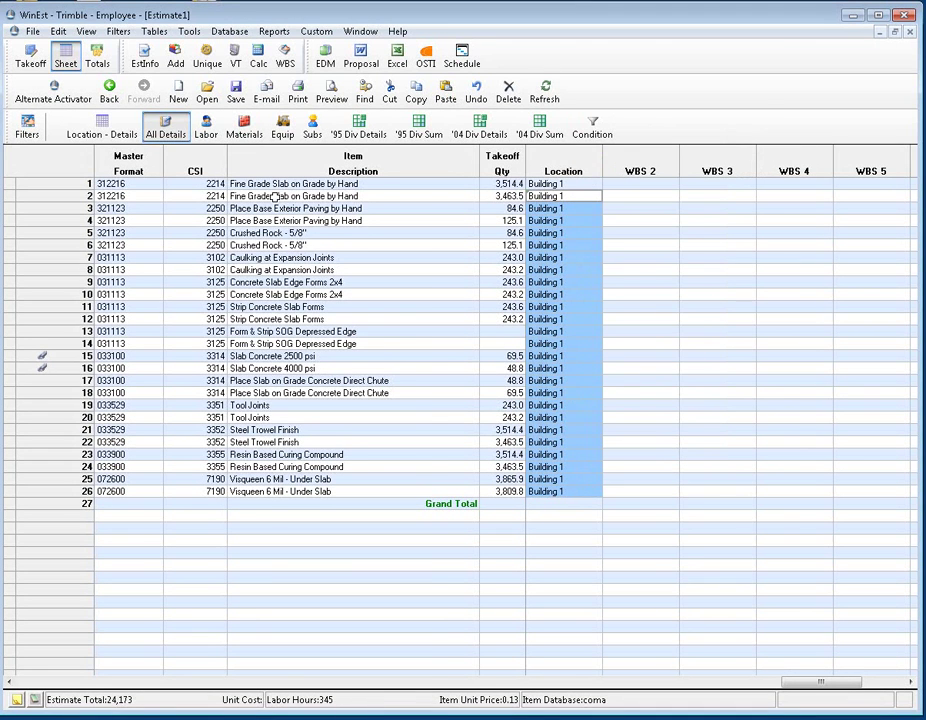
pyautogui.click(118, 135)
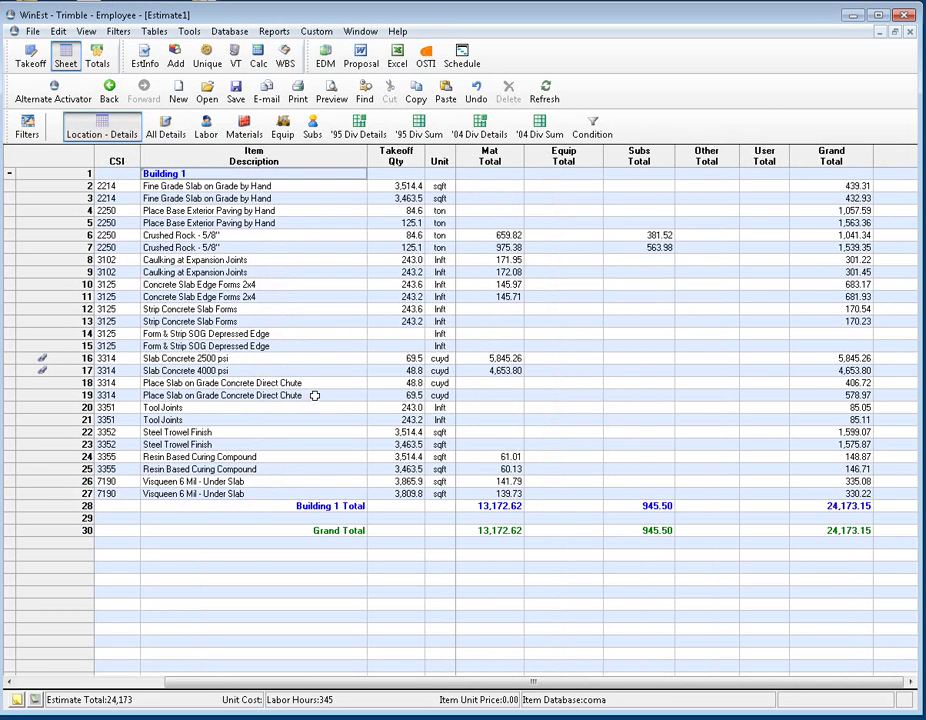
pyautogui.click(345, 507)
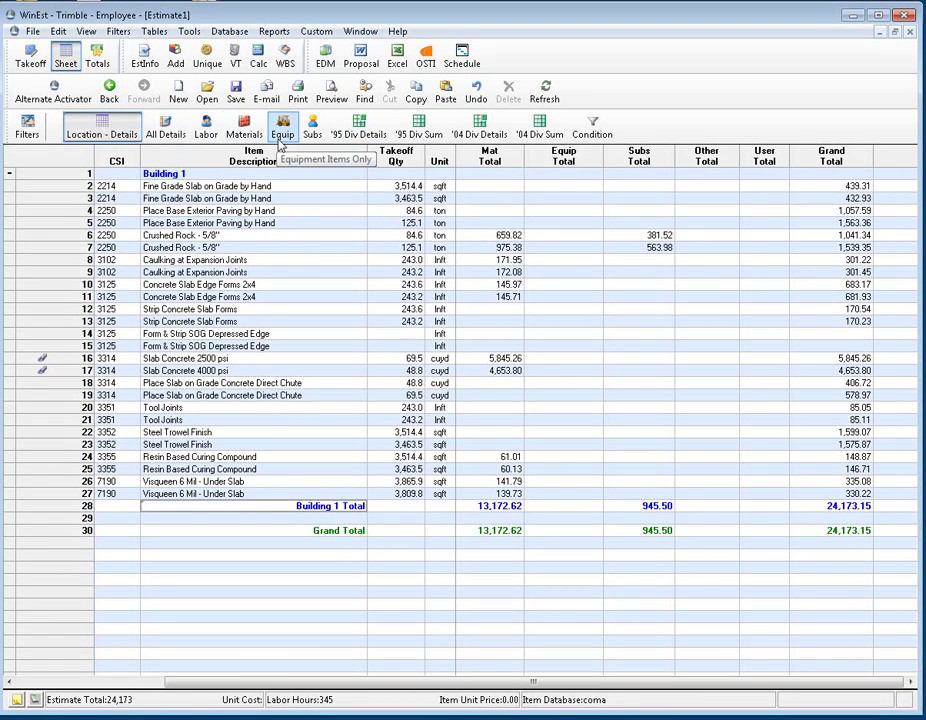
# Step: Show the Standard totals: 10,055.03 labor, 13,172.62 material, 945.50 subcontractor, 24,173.15 total
pyautogui.click(99, 66)
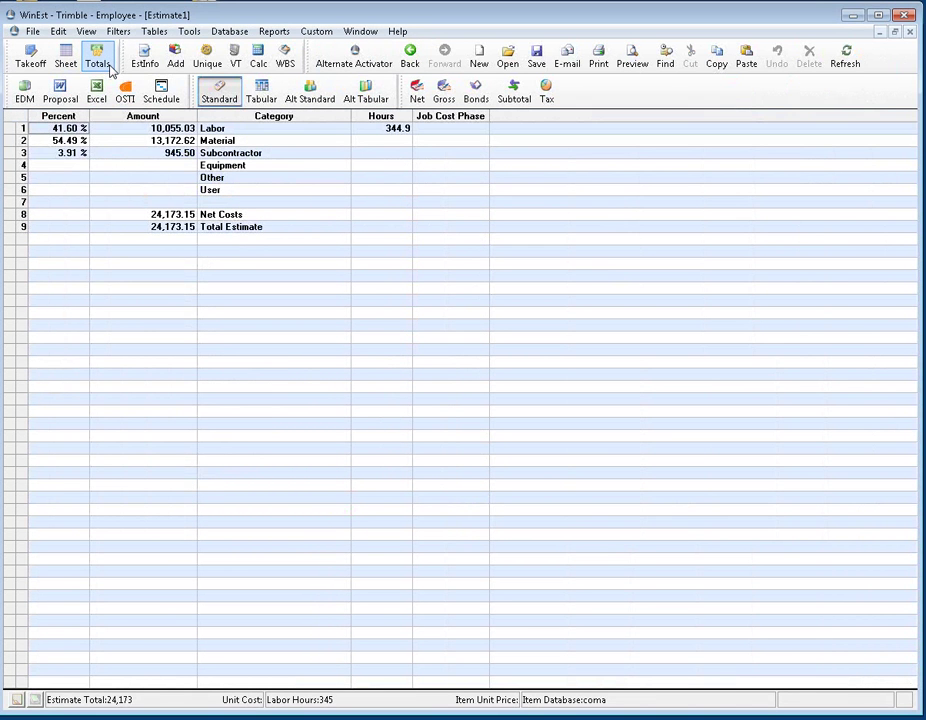